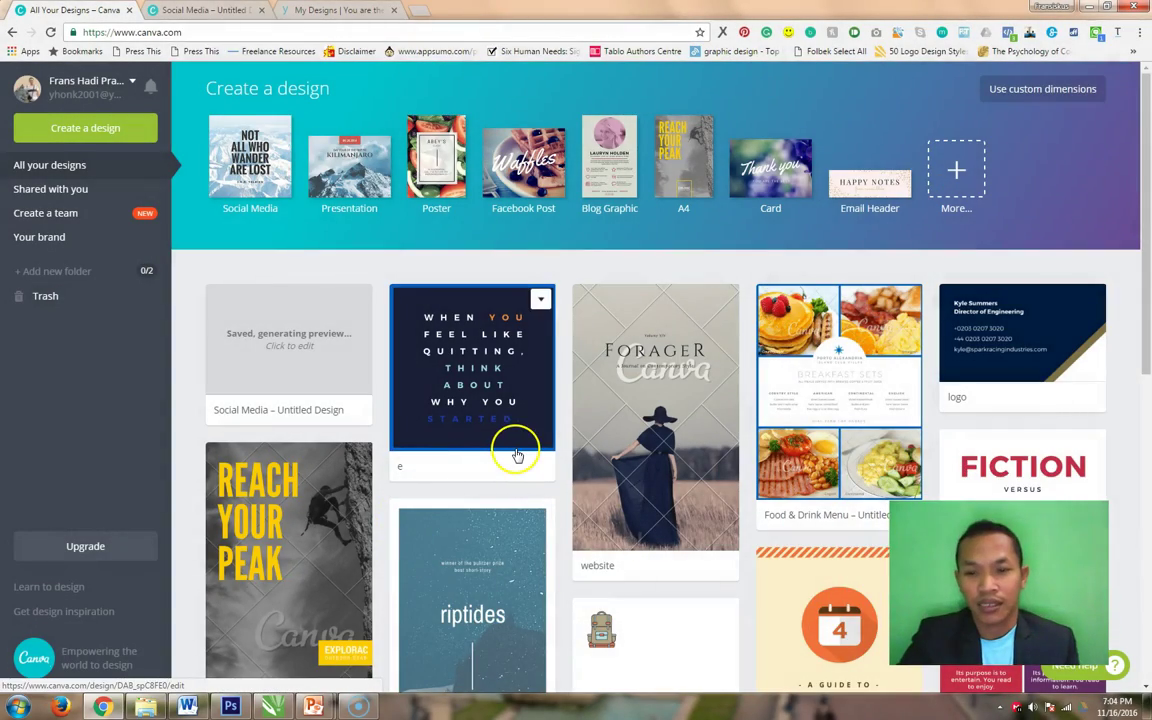
Create a new Social Media design from the 800px × 800px preset.
scroll(510, 465, down, 5)
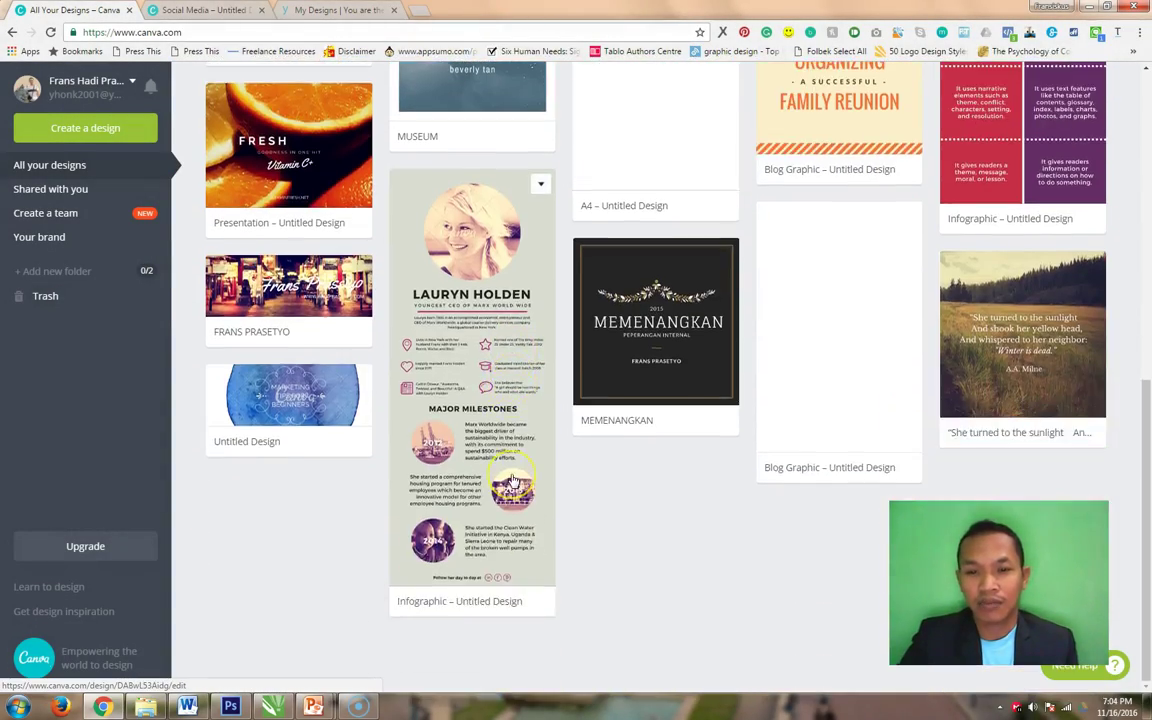
scroll(510, 478, up, 7)
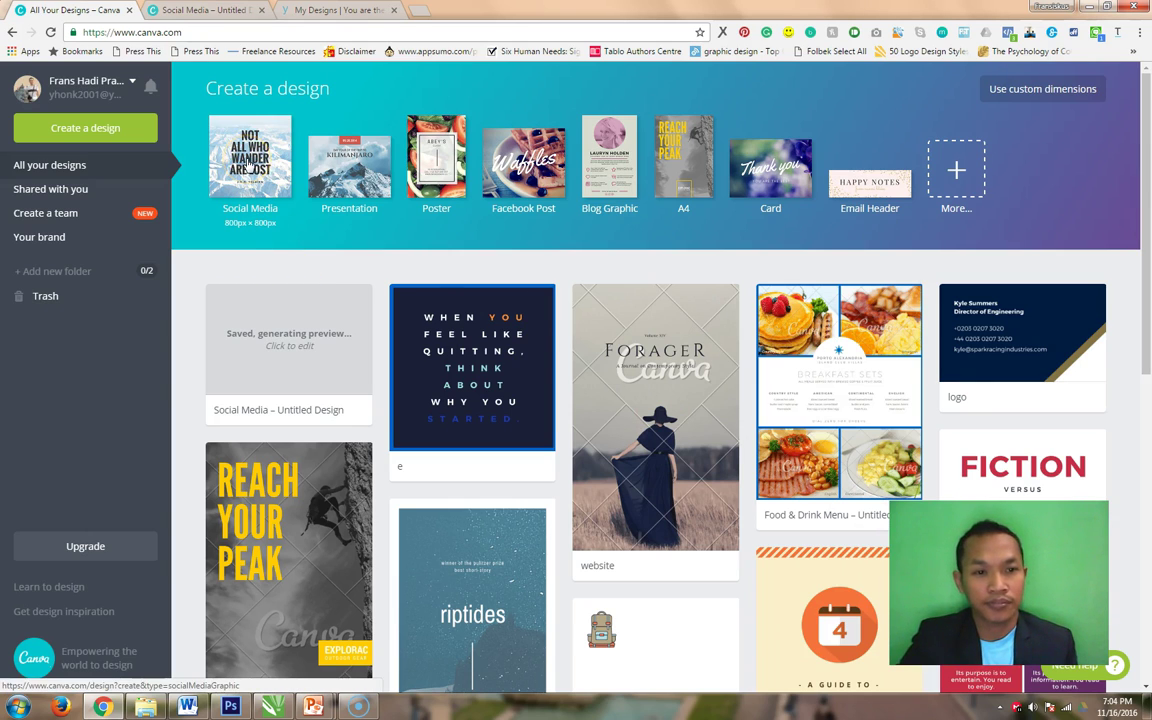
click(248, 165)
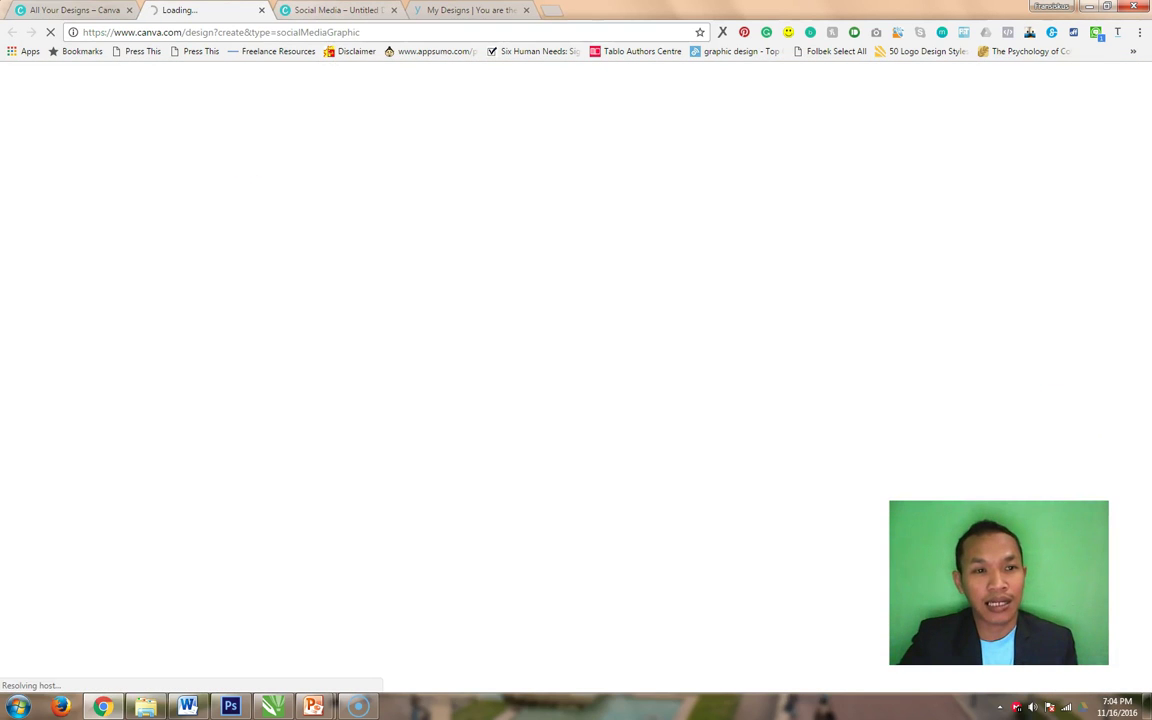
click(75, 10)
click(190, 10)
click(75, 10)
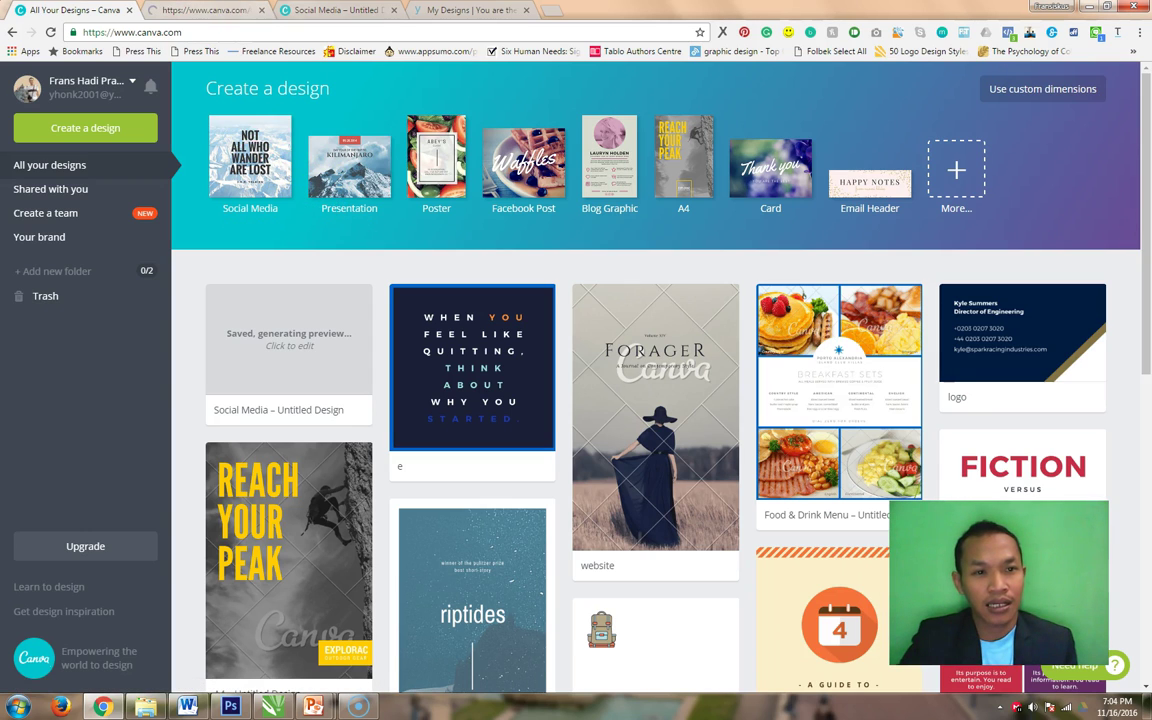
click(205, 10)
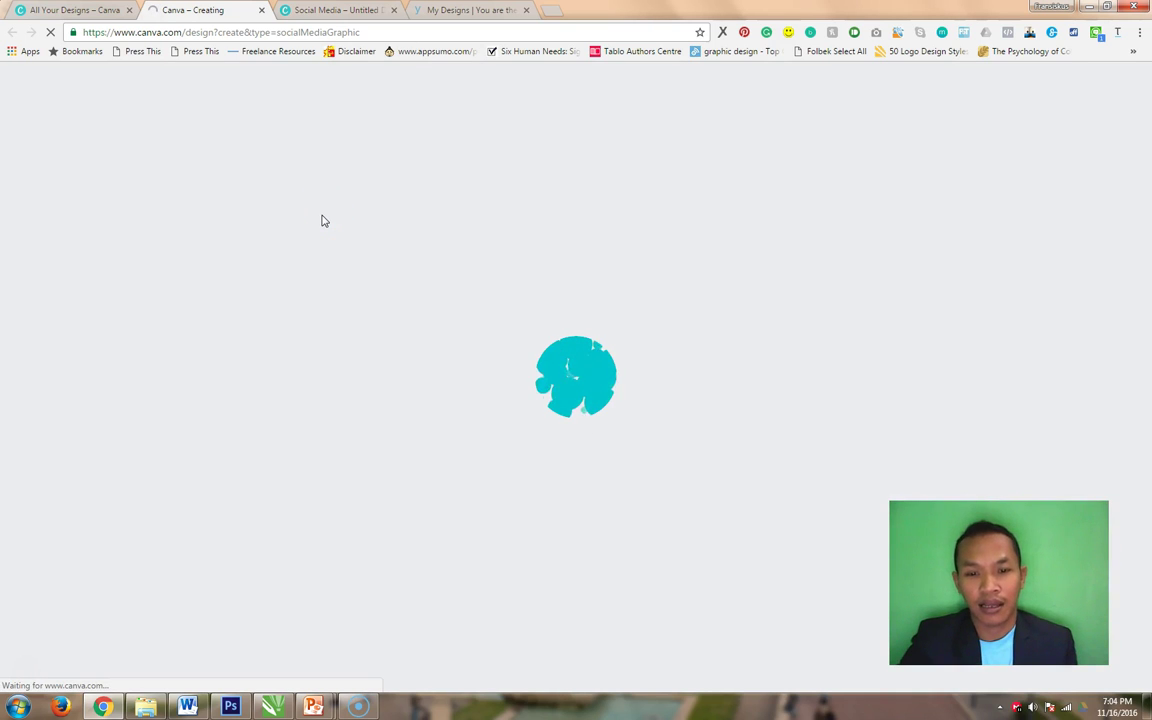
click(317, 209)
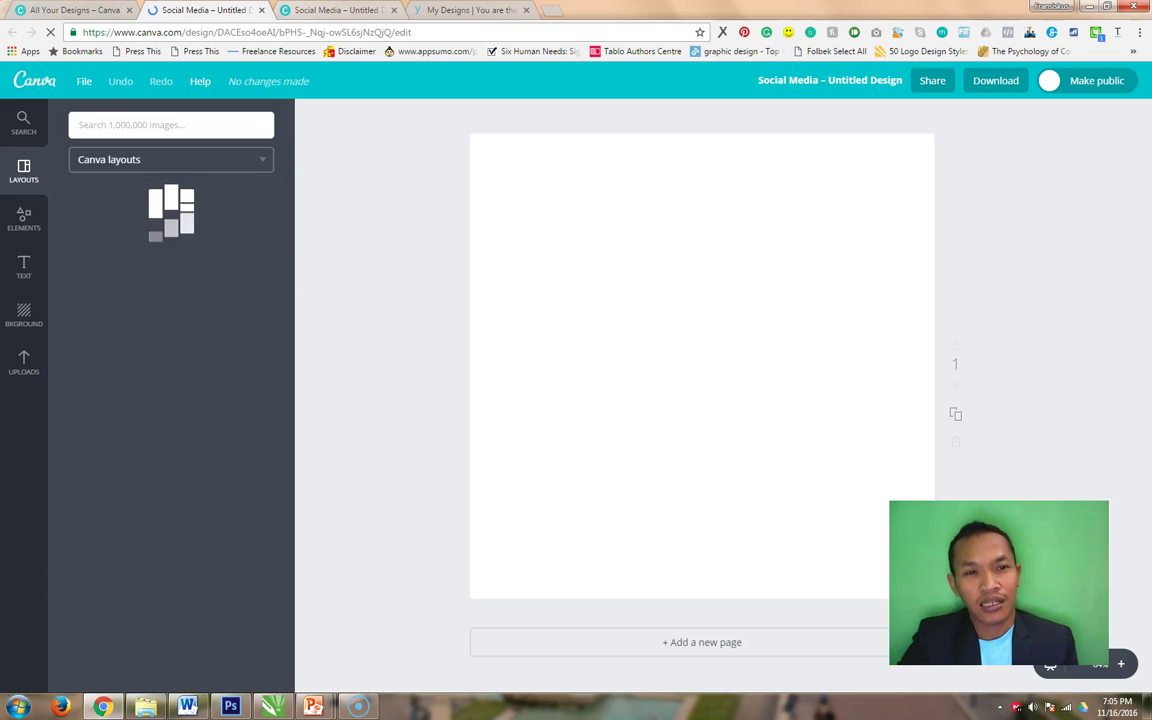
key(ctrl+Tab)
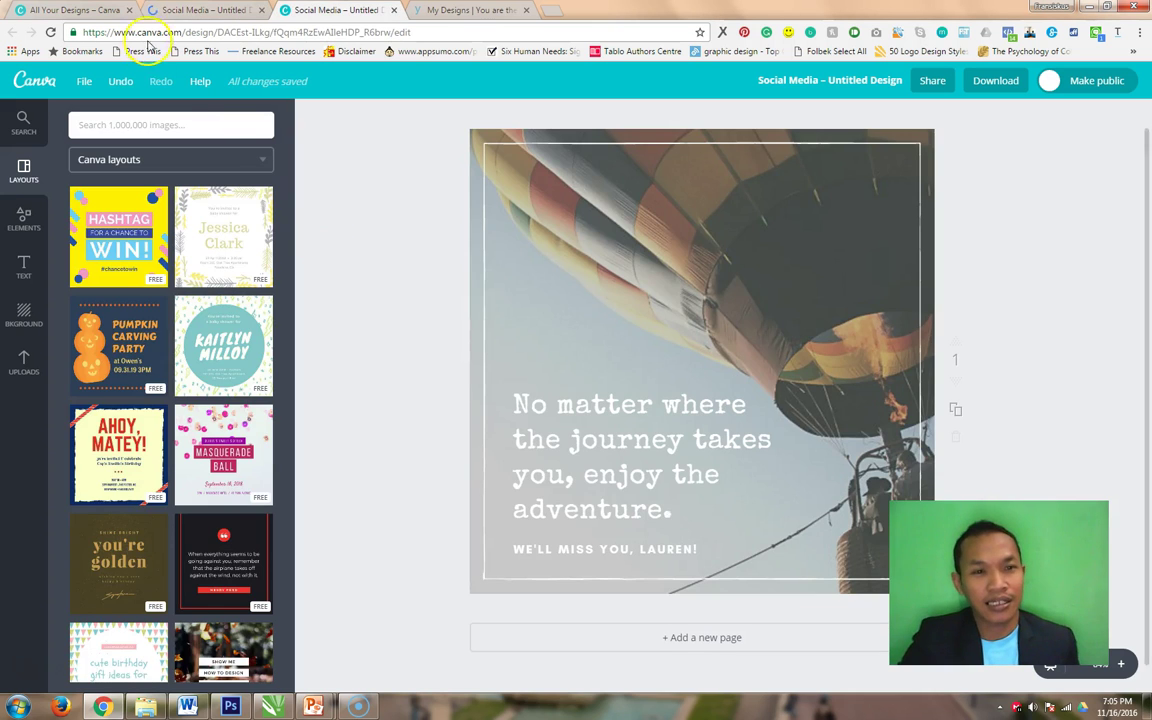
click(203, 10)
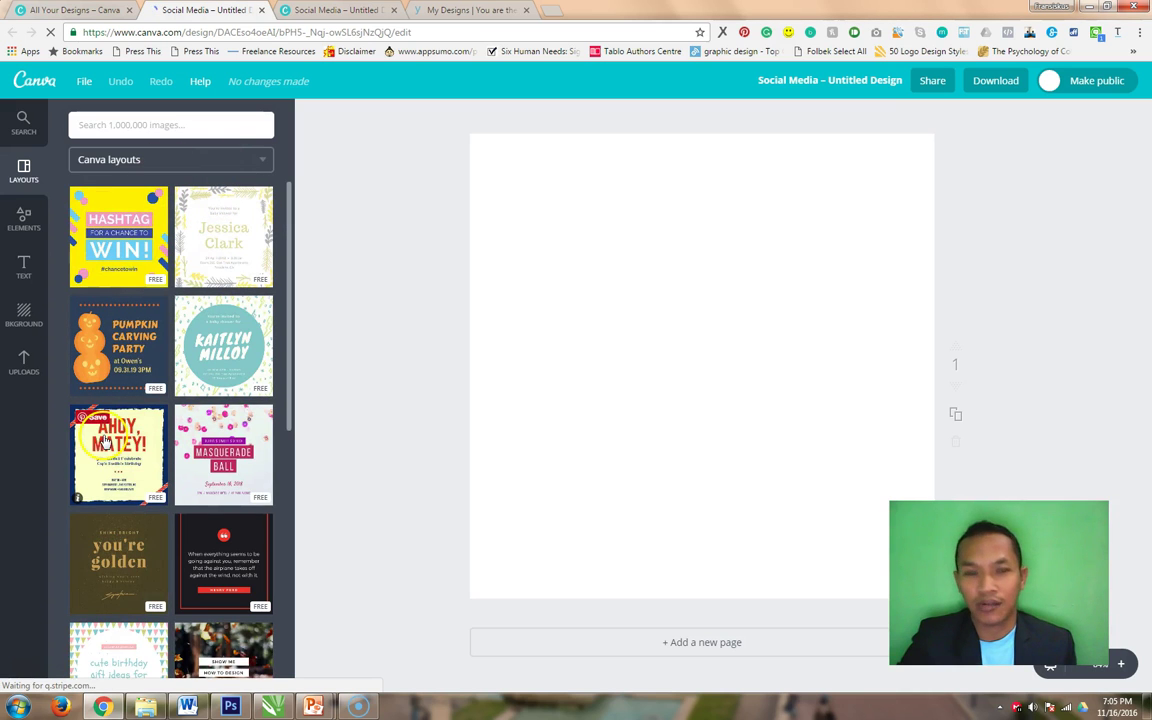
Apply the free pink XOXO layout with the flower photo to the blank page.
scroll(122, 478, down, 5)
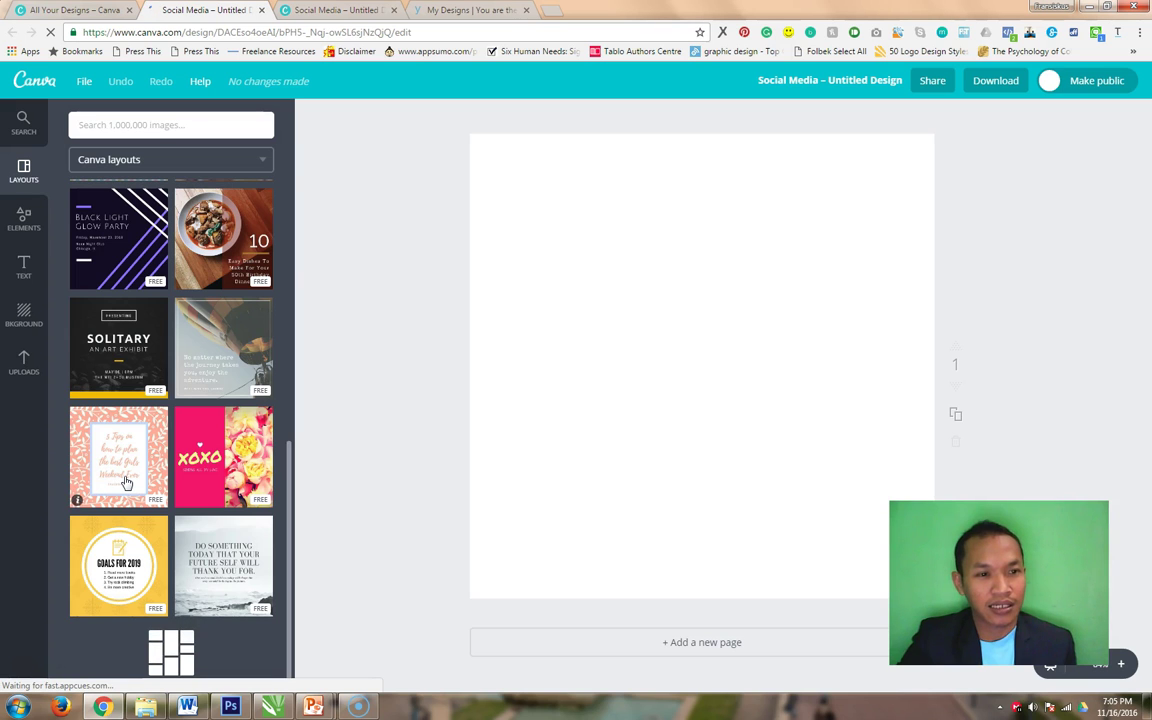
click(263, 161)
click(266, 157)
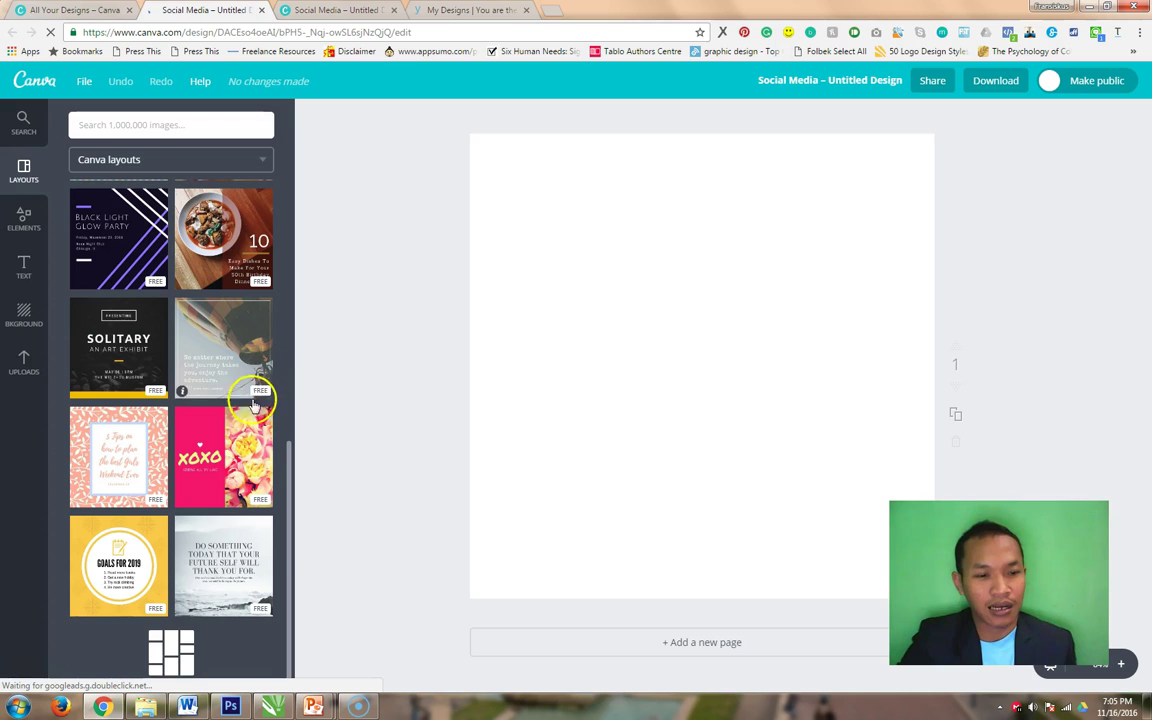
scroll(211, 523, up, 5)
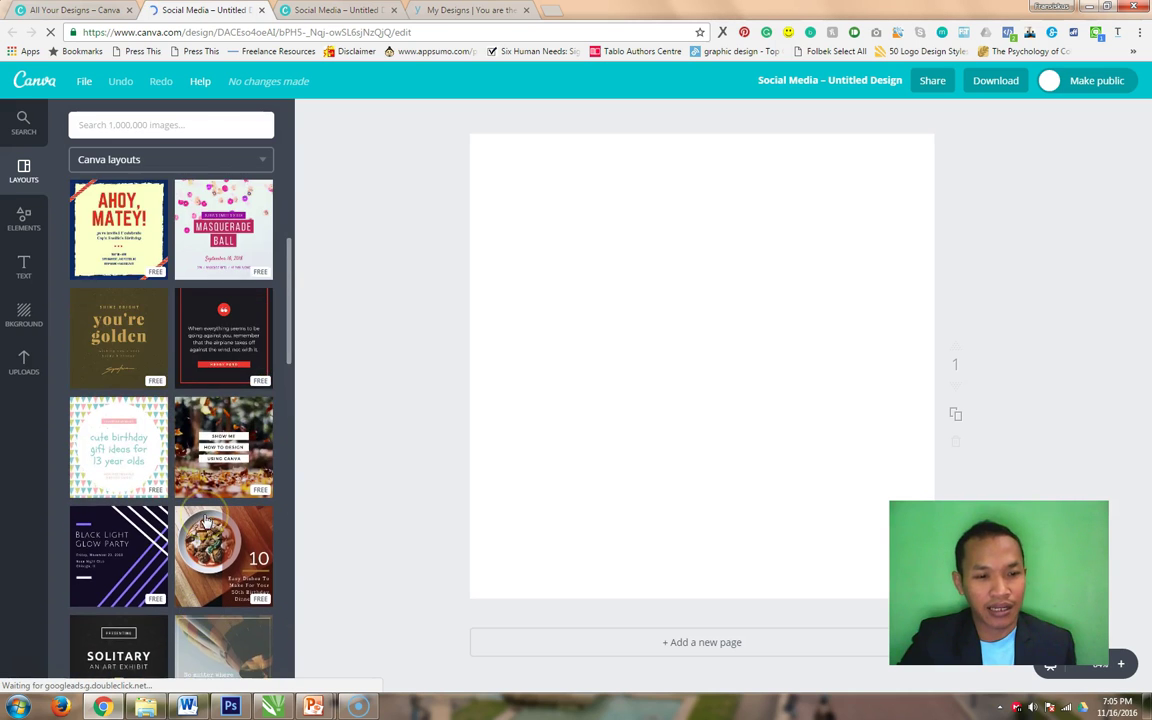
scroll(205, 520, up, 2)
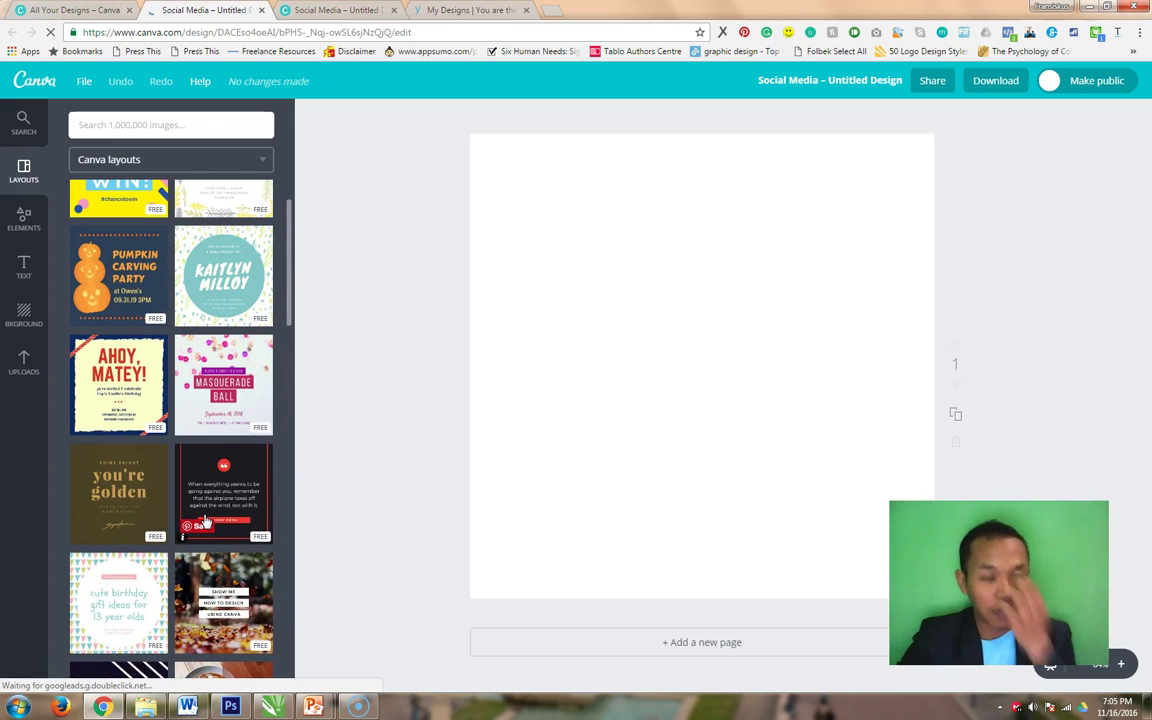
scroll(205, 440, up, 2)
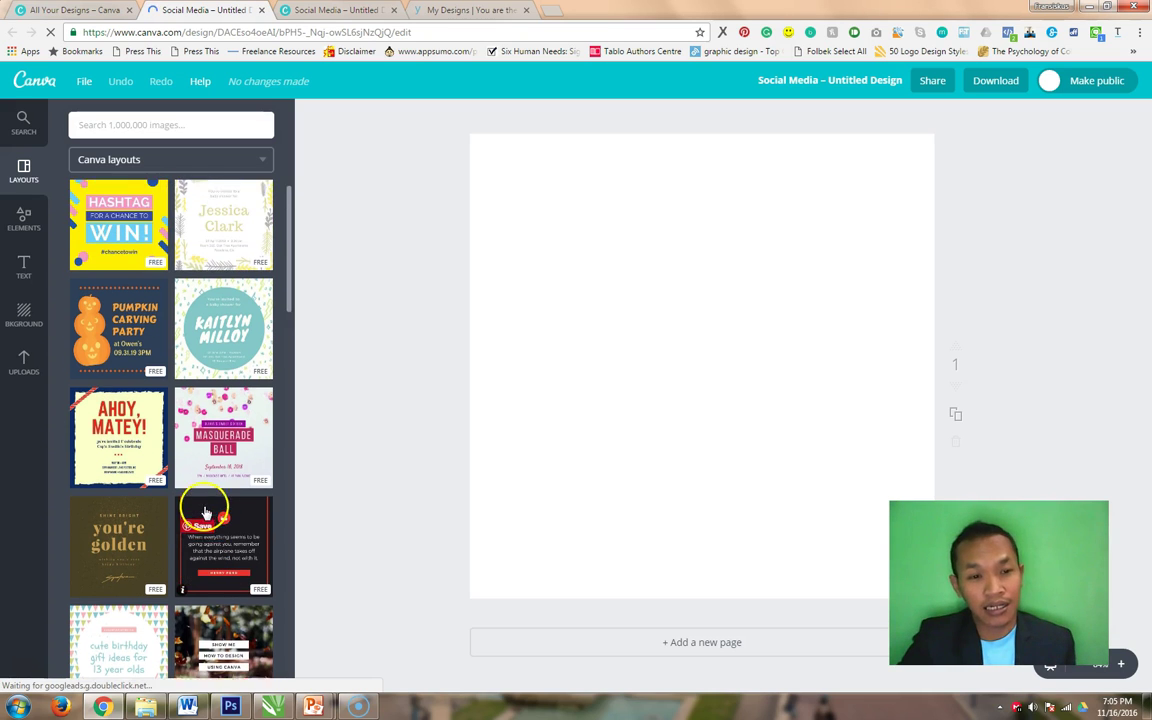
click(205, 358)
scroll(200, 380, down, 2)
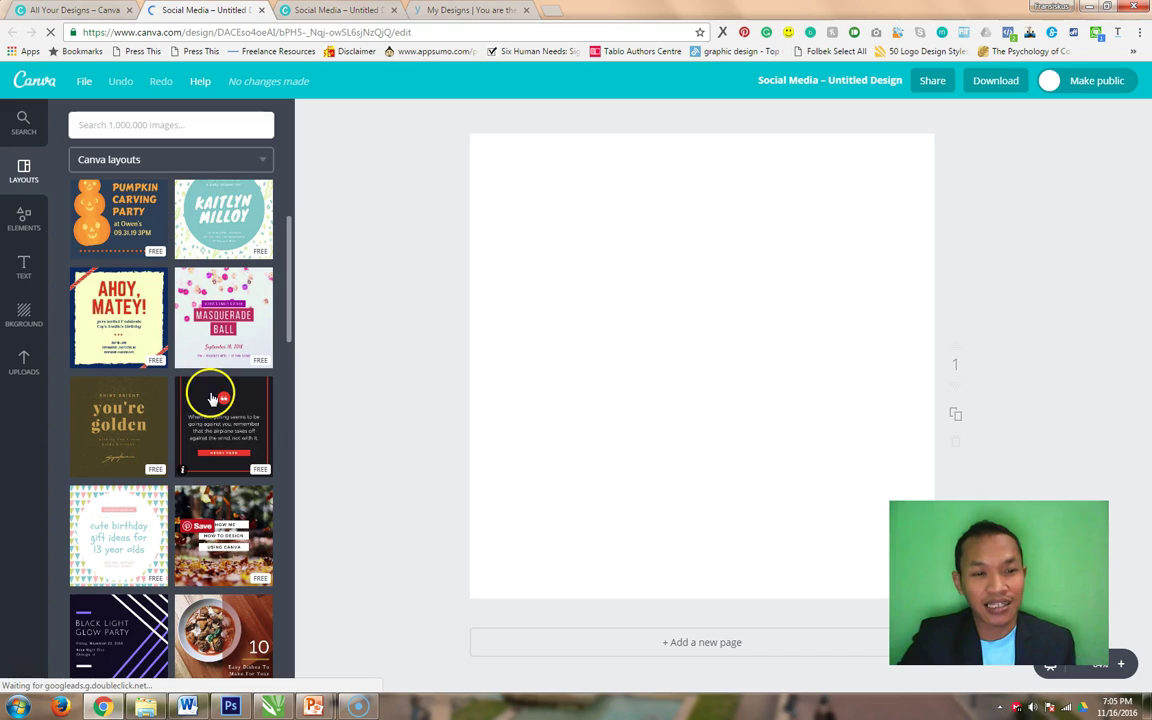
scroll(221, 458, down, 3)
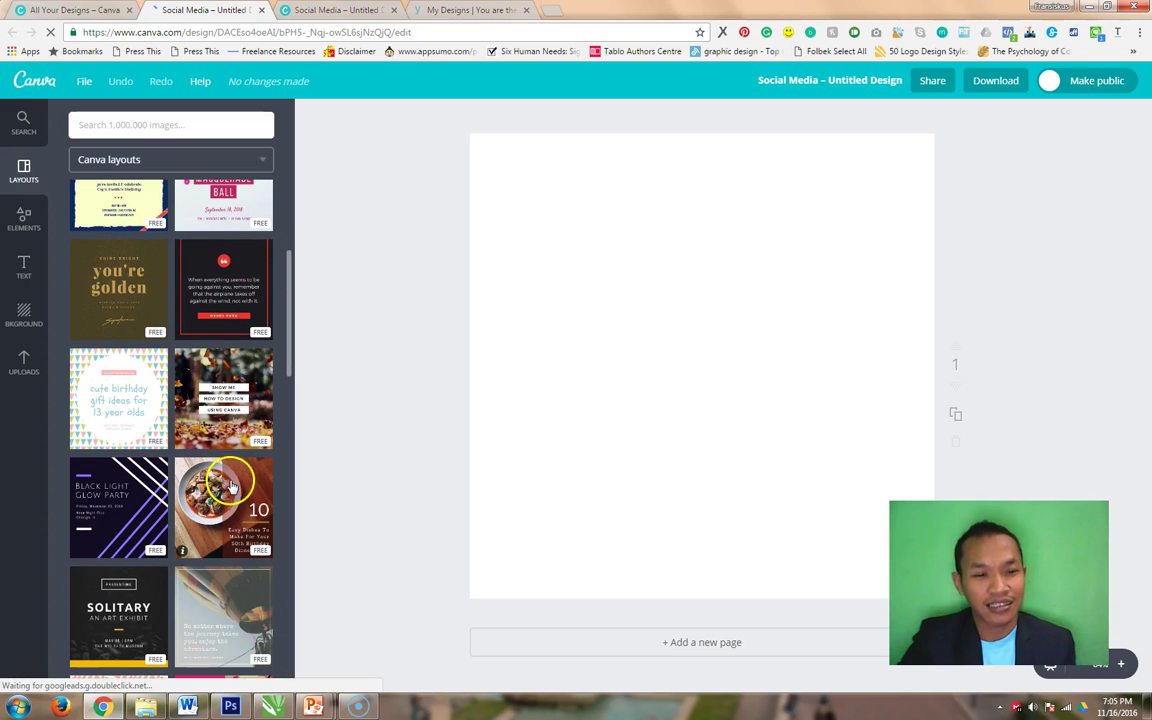
scroll(231, 466, down, 1)
scroll(230, 490, down, 1)
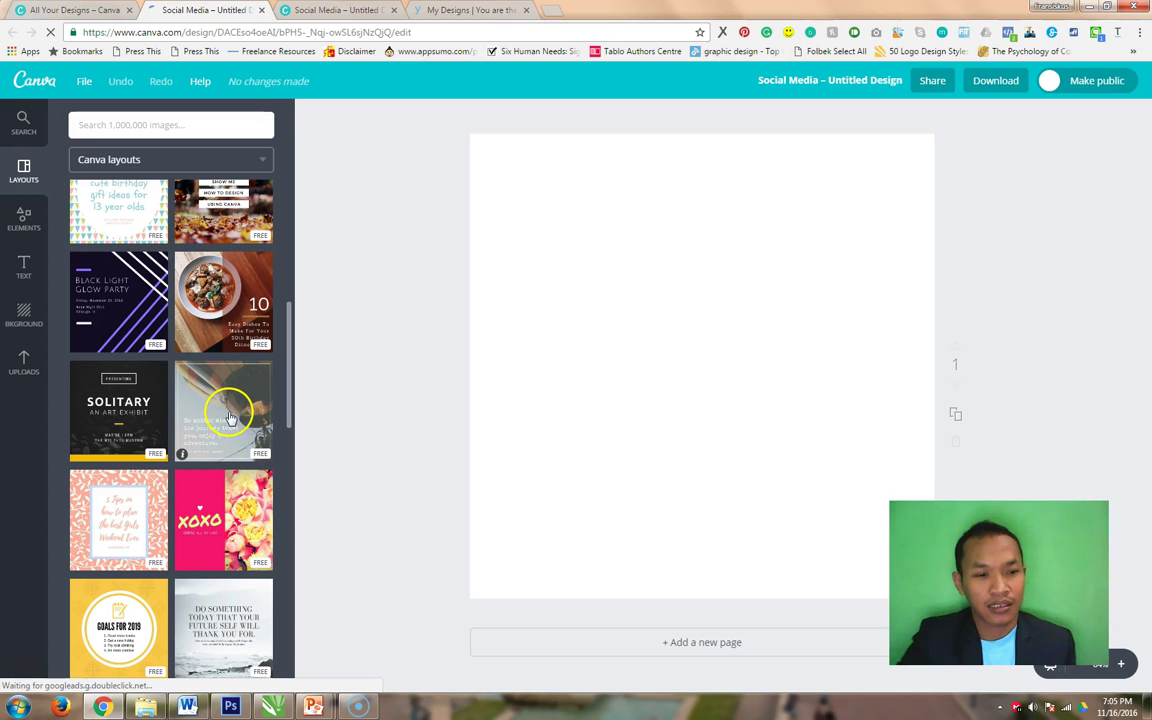
scroll(200, 428, down, 2)
scroll(200, 428, down, 1)
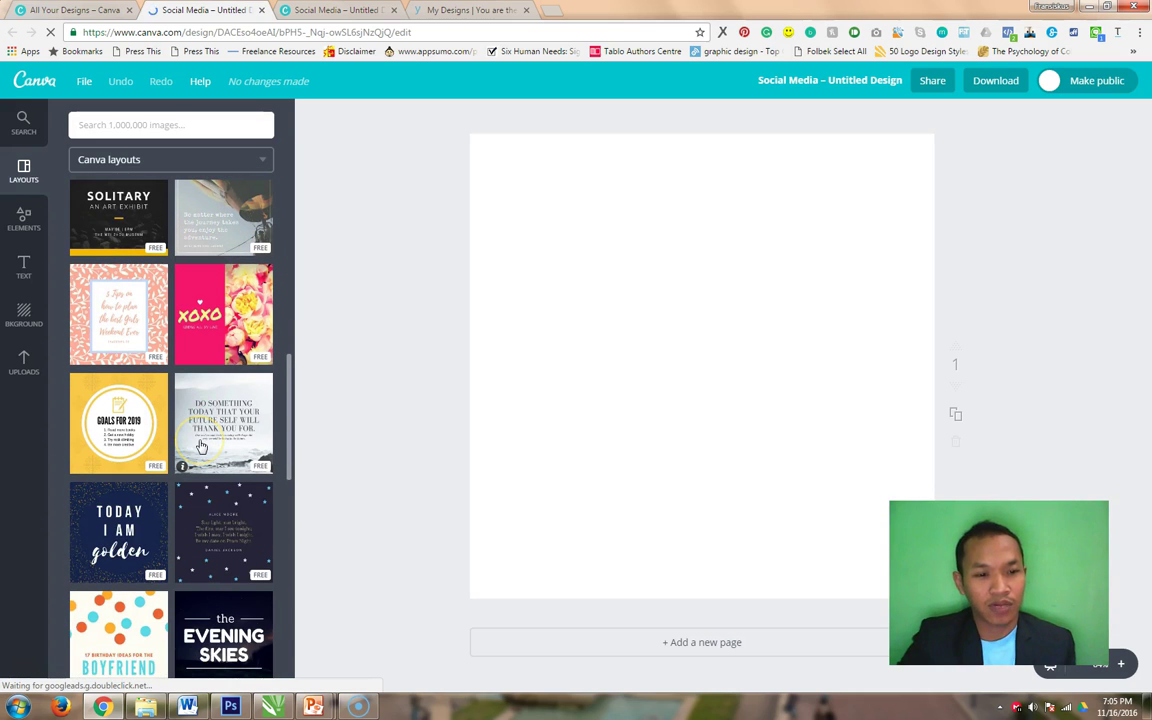
click(183, 295)
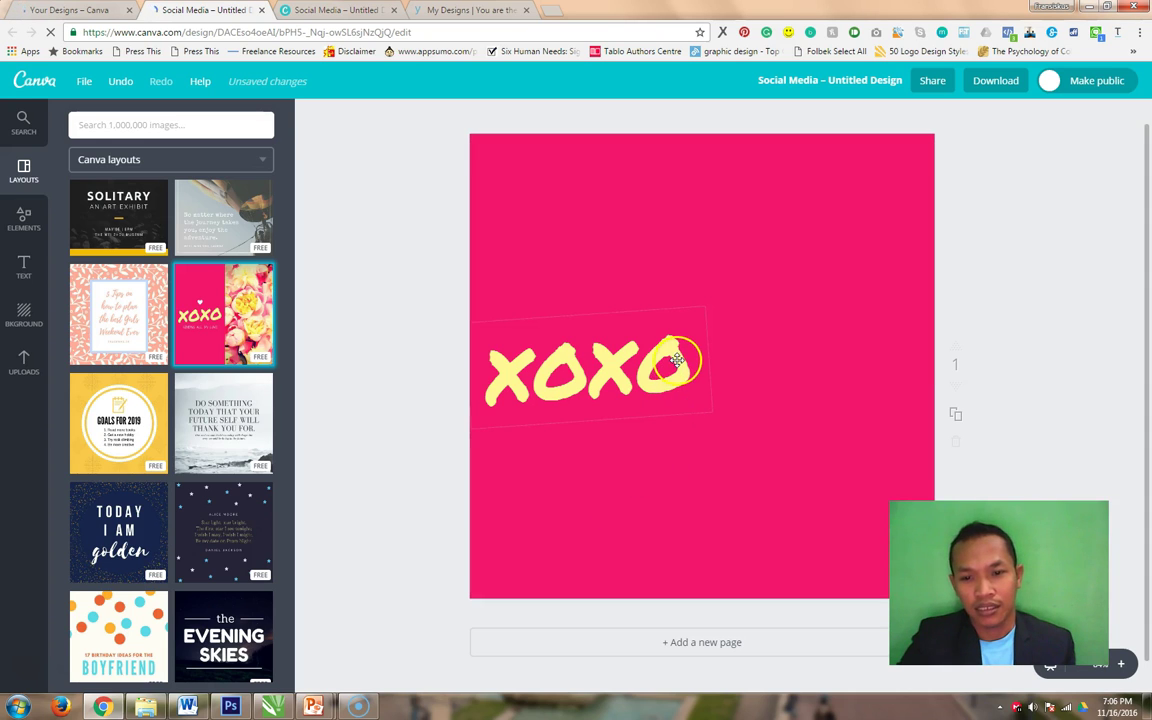
Replace the XOXO headline with HELLO and widen its text box so the word fits on one line.
click(677, 362)
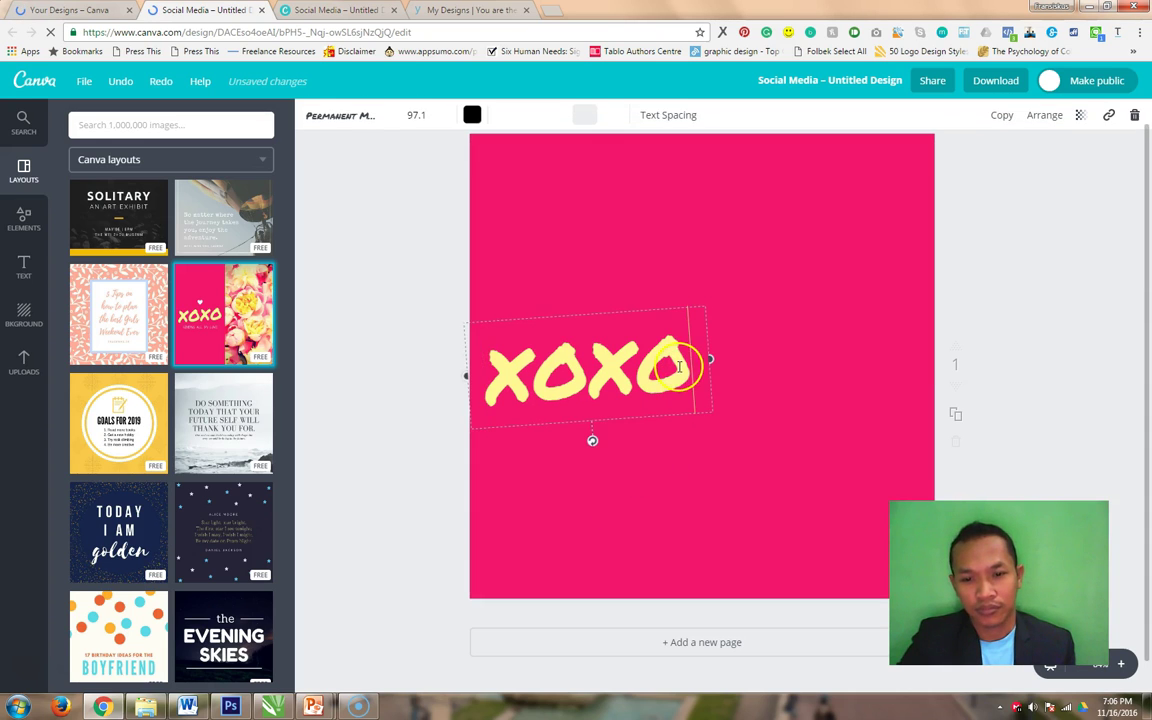
drag(487, 362, 705, 402)
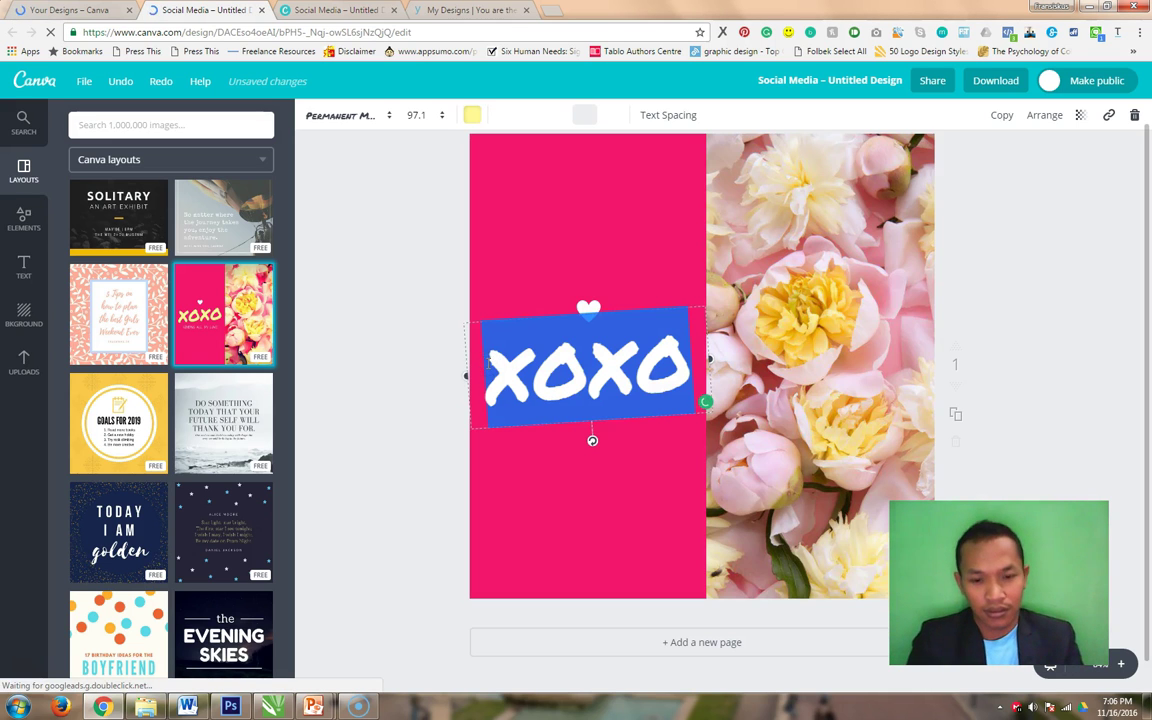
text(HELLO)
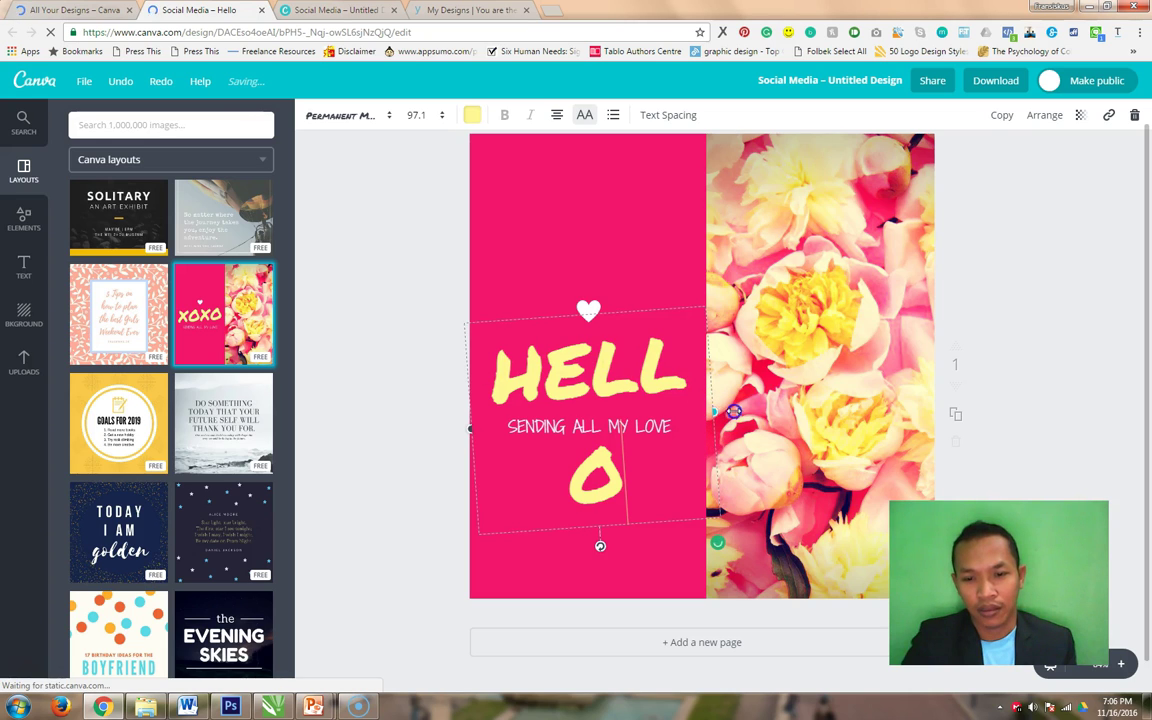
drag(734, 411, 735, 413)
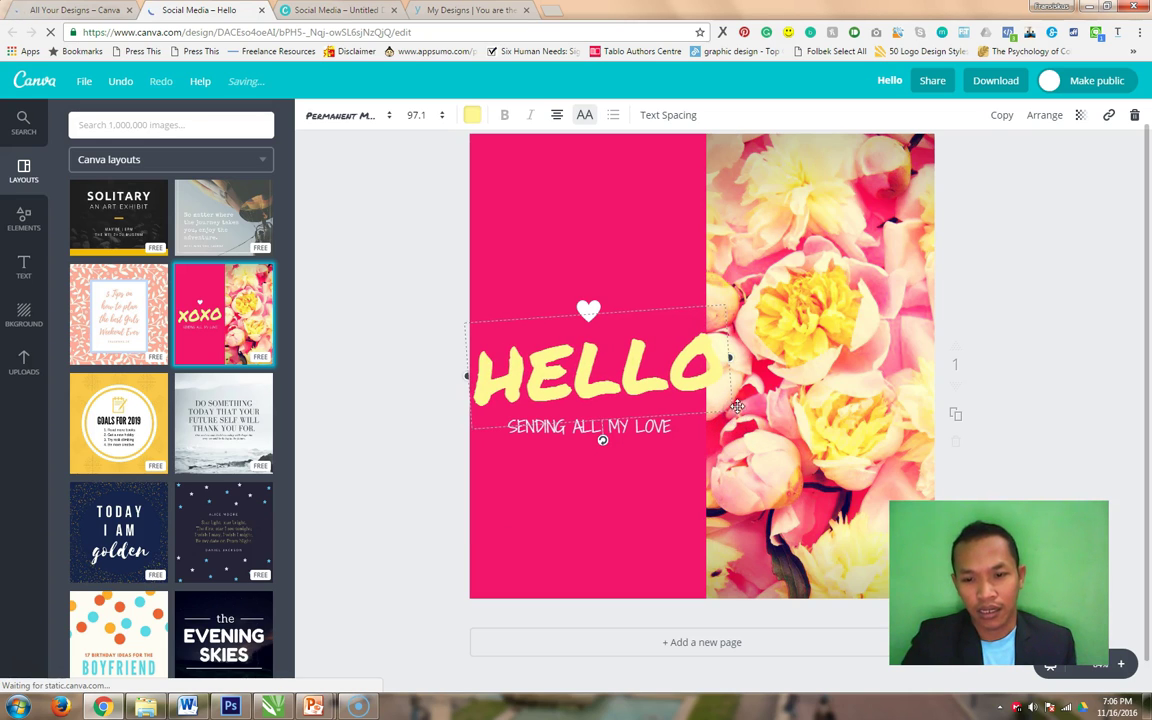
Tilt the HELLO headline more steeply and reposition it between the heart and the SENDING ALL MY LOVE line.
drag(728, 404, 733, 425)
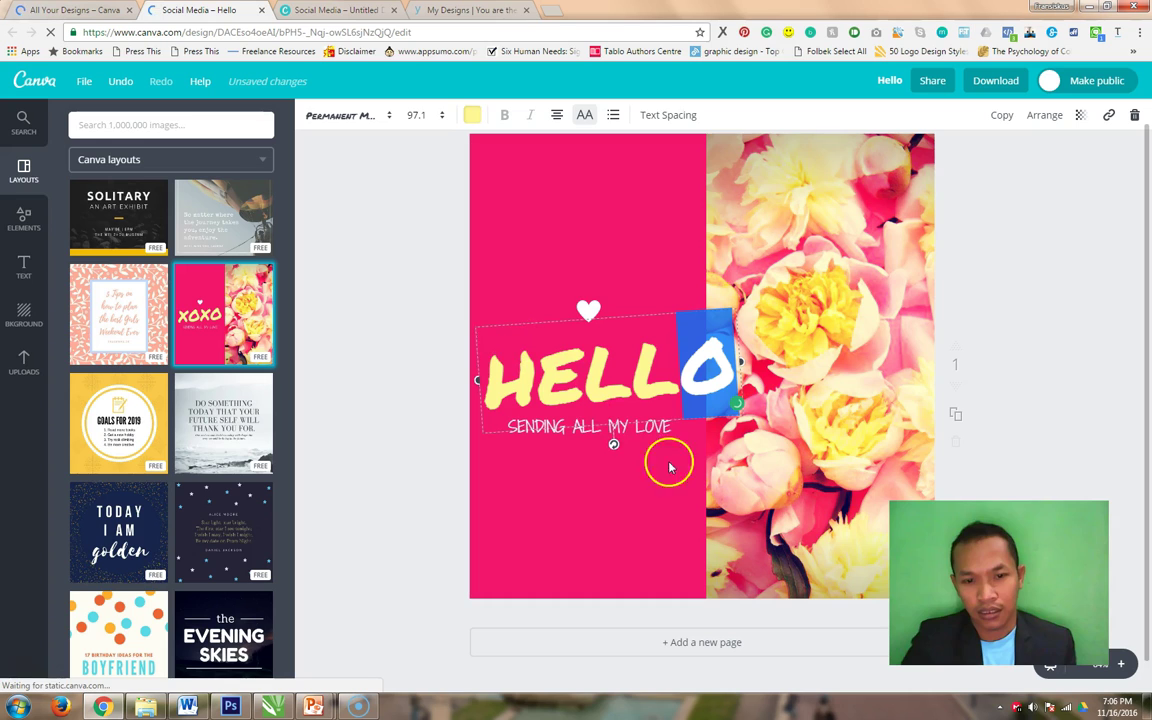
drag(614, 446, 621, 447)
drag(716, 312, 714, 352)
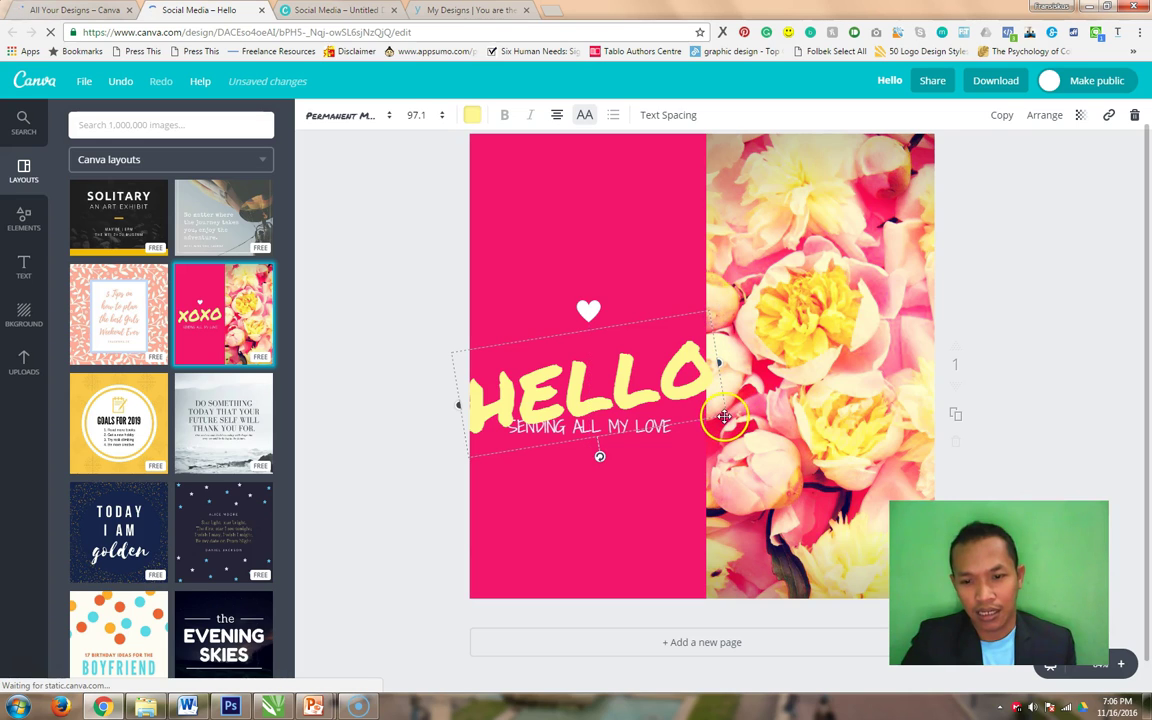
drag(723, 418, 727, 358)
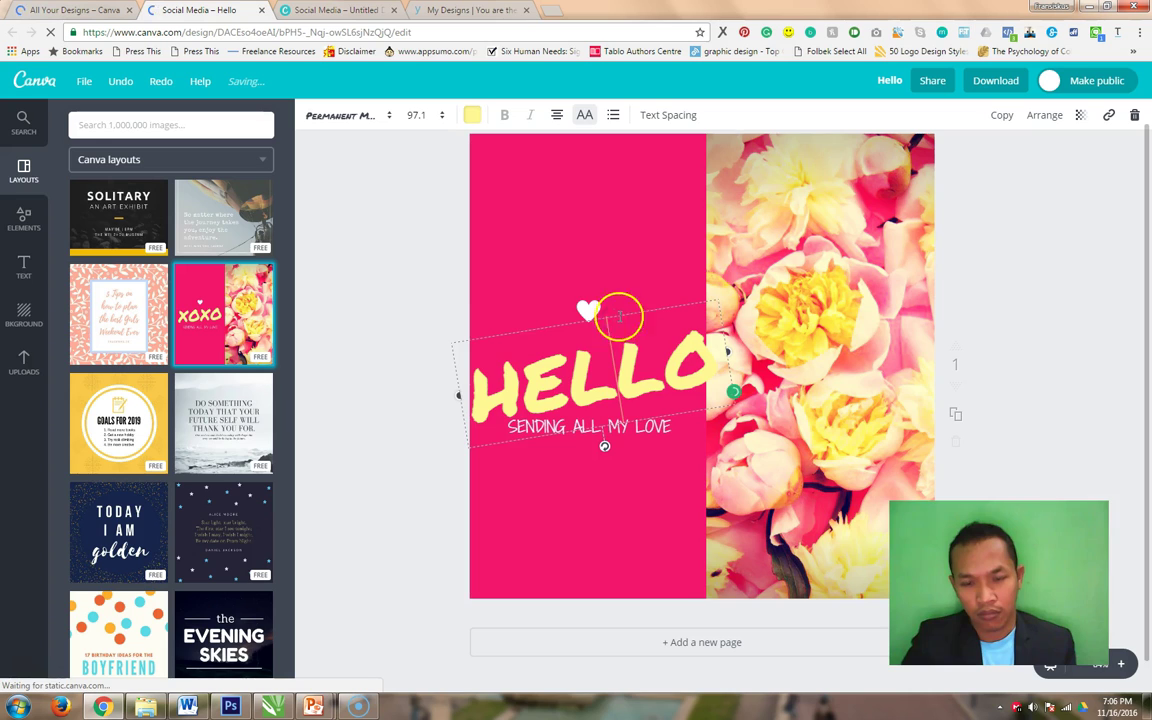
drag(627, 311, 641, 301)
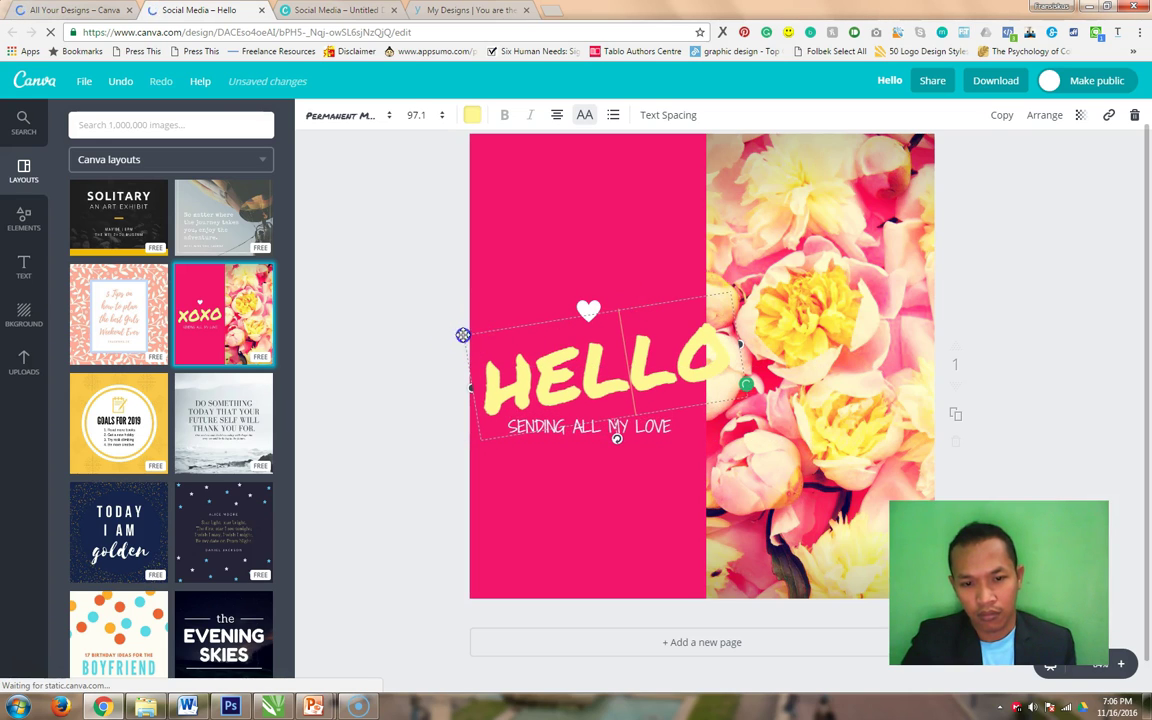
drag(463, 334, 470, 343)
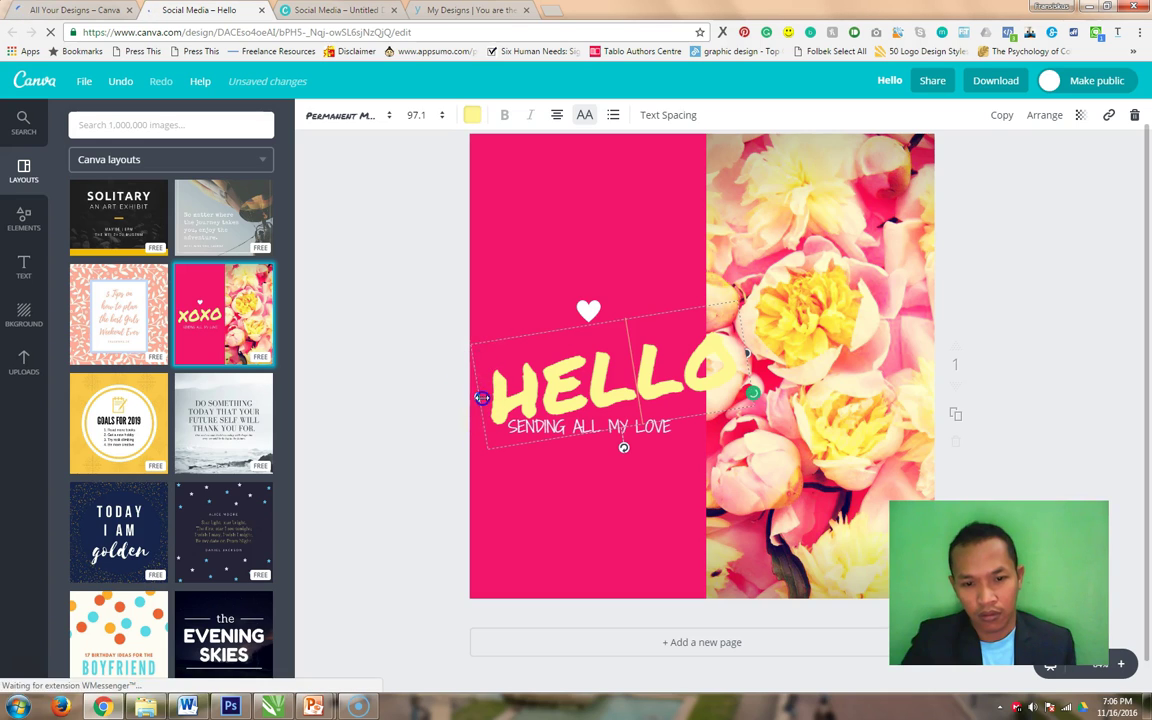
mouse_move(483, 399)
mouse_down()
mouse_move(501, 398)
mouse_move(487, 399)
mouse_up()
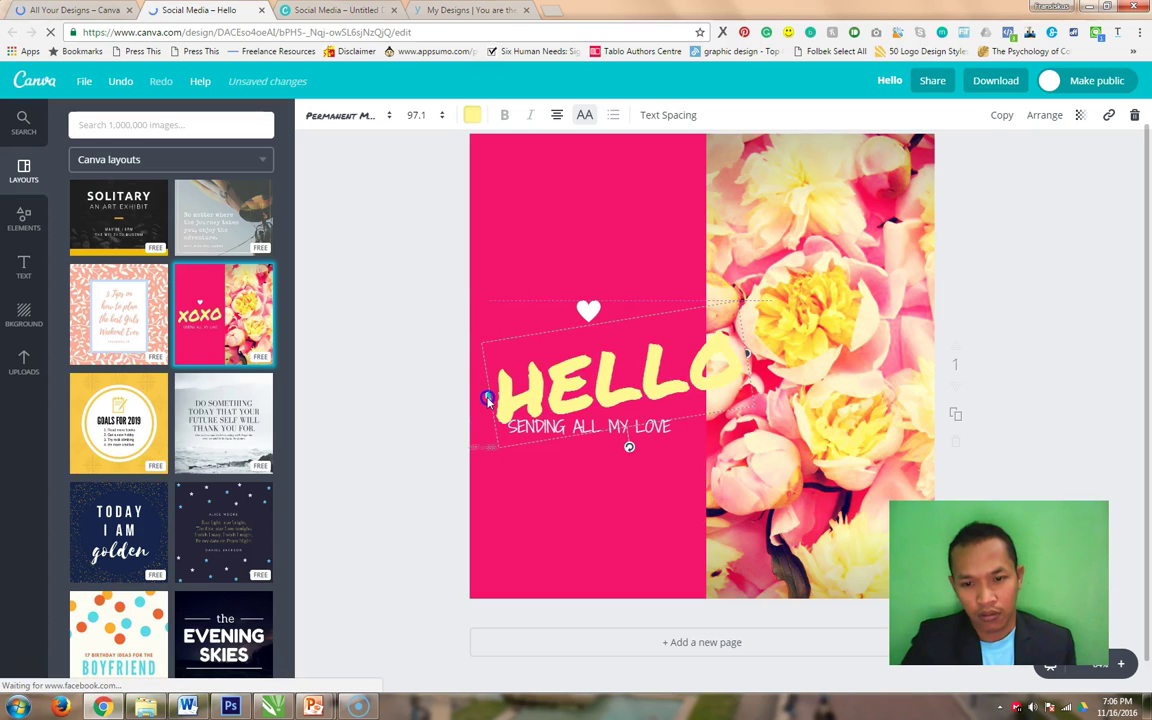
click(752, 403)
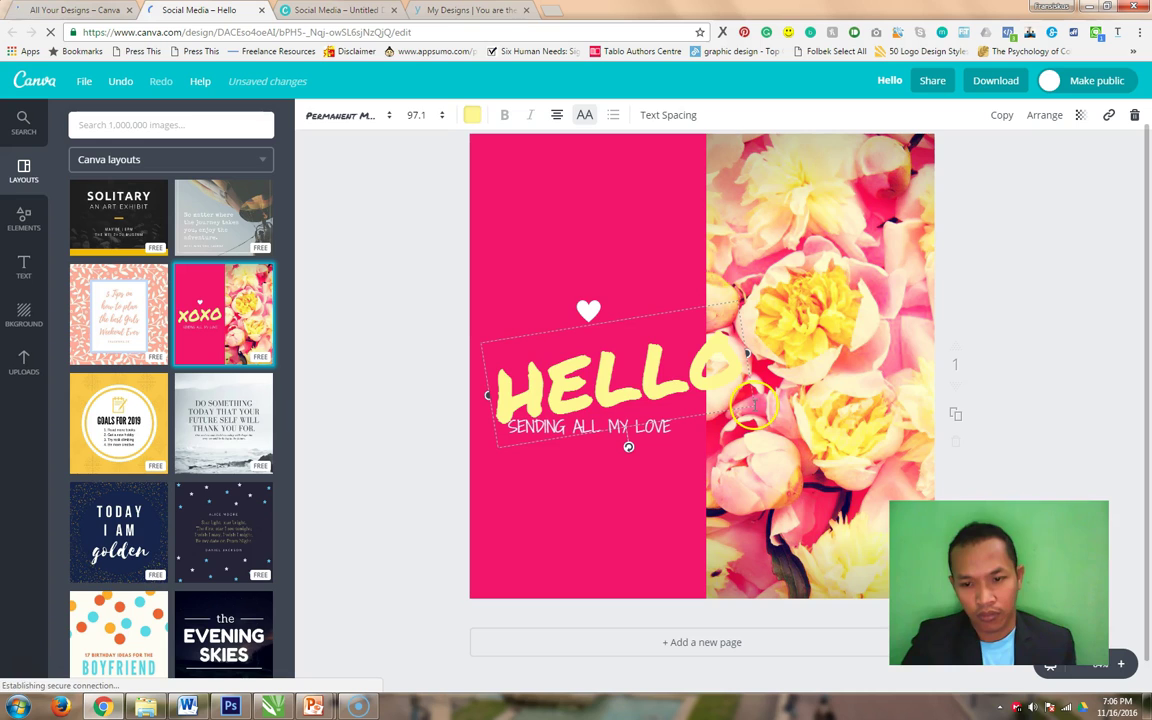
click(748, 333)
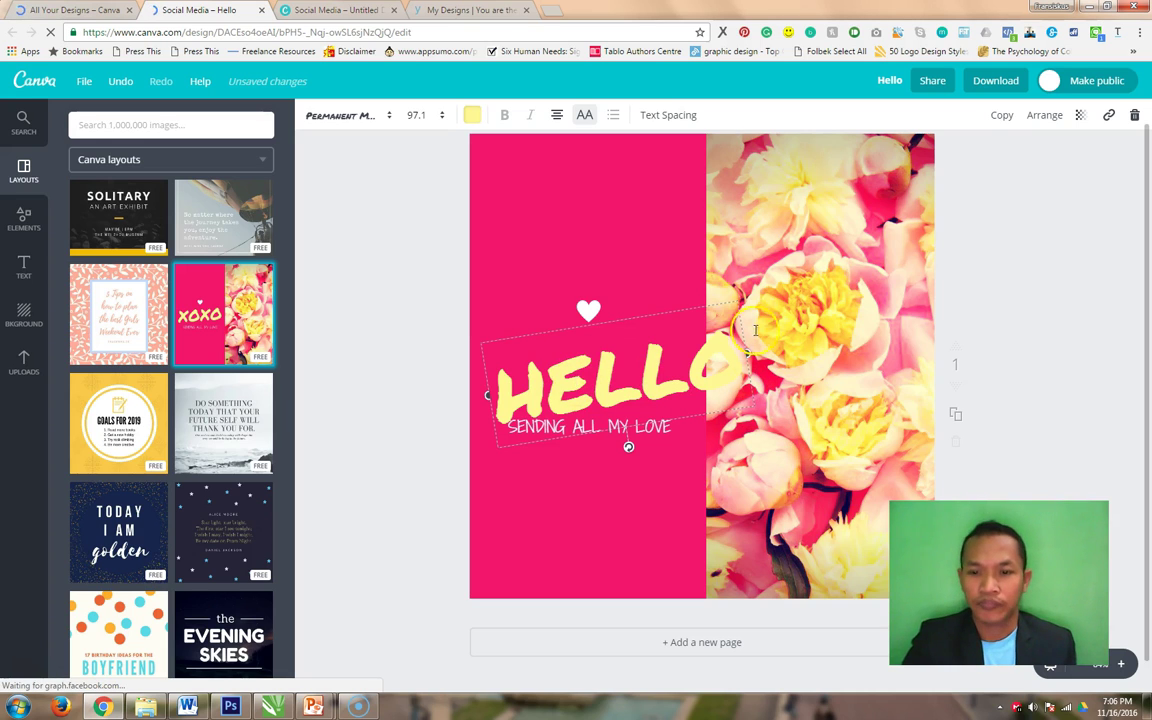
click(686, 273)
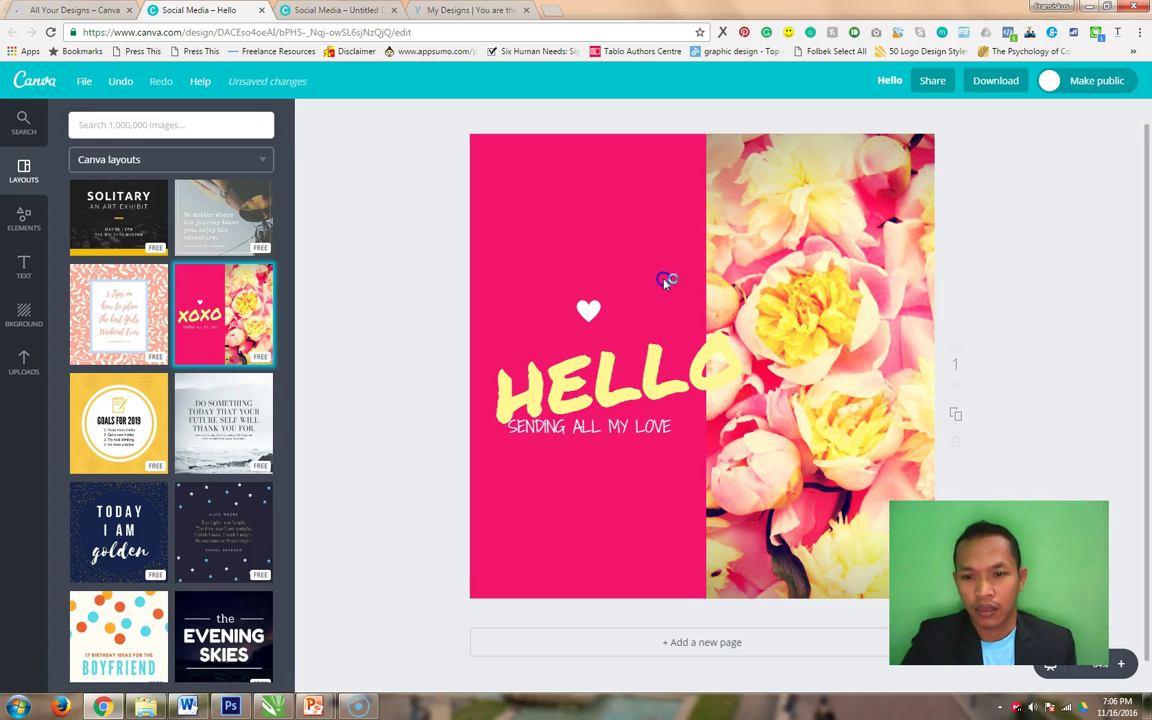
Narrow the flower photo from its inner edge to about 355 × 826 so it clears the HELLO headline.
click(729, 288)
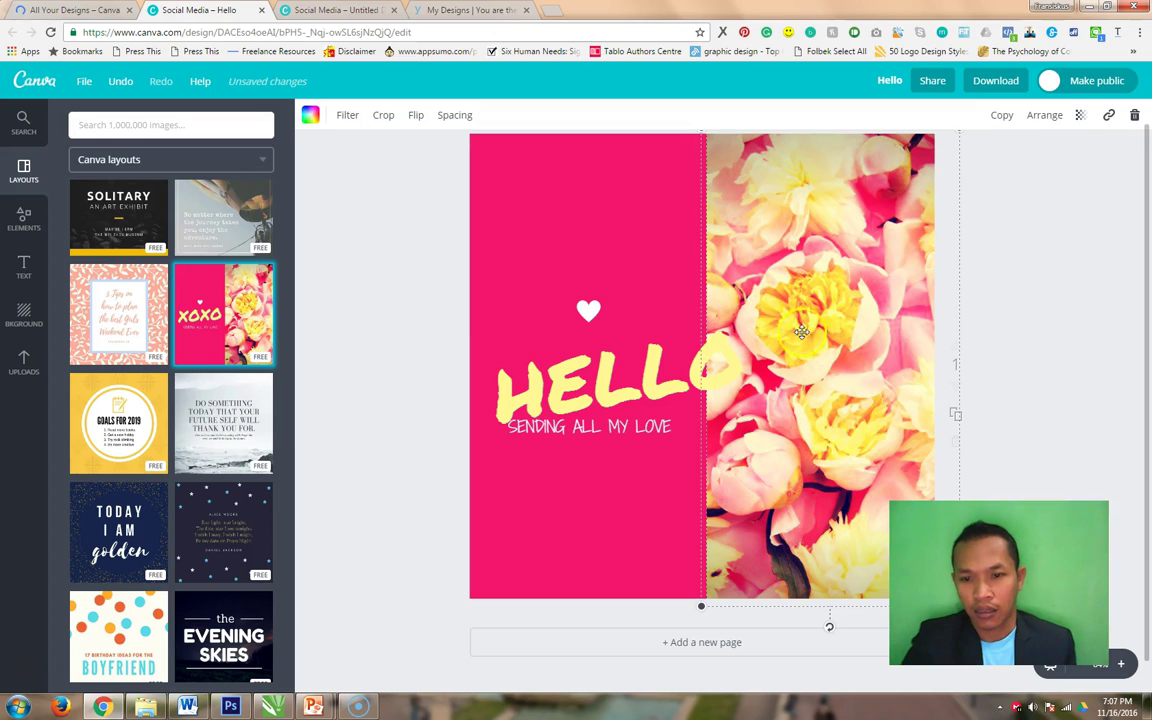
click(754, 548)
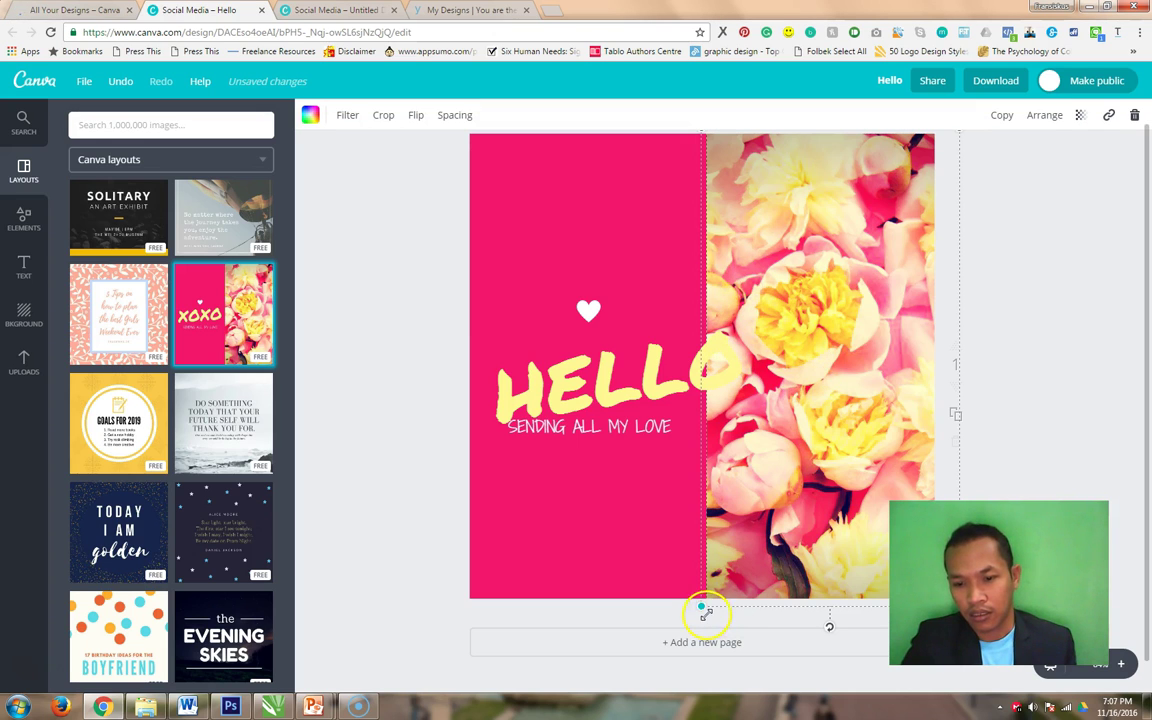
drag(706, 607, 755, 609)
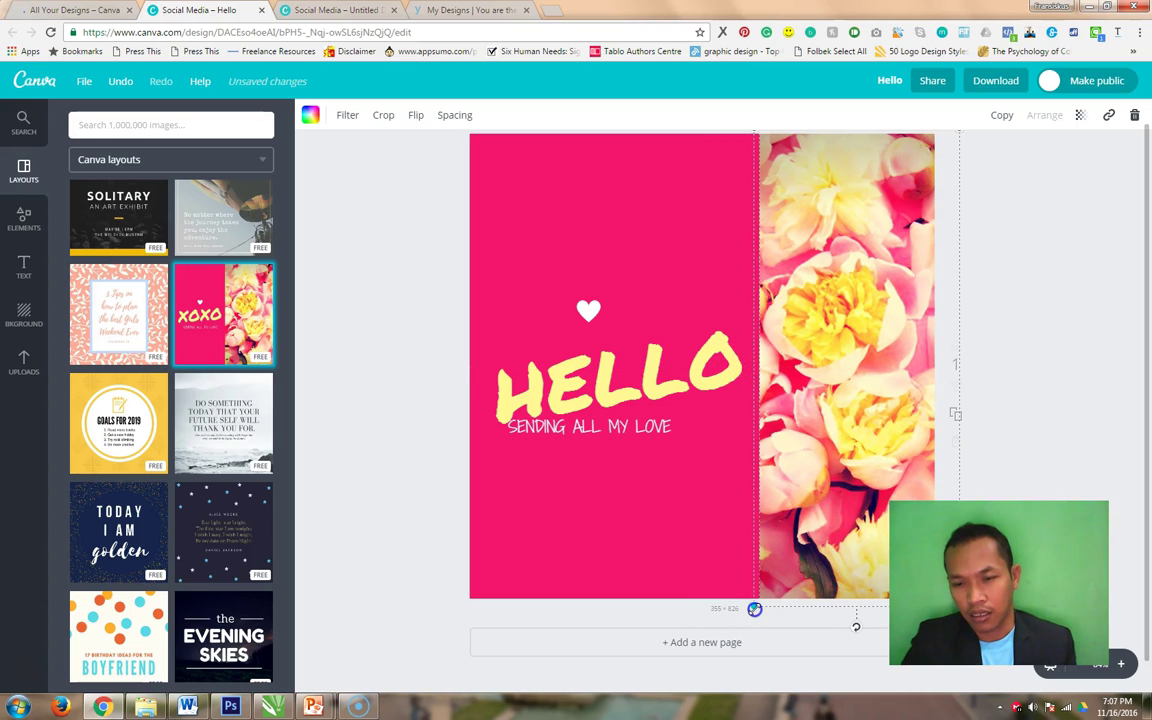
click(1031, 329)
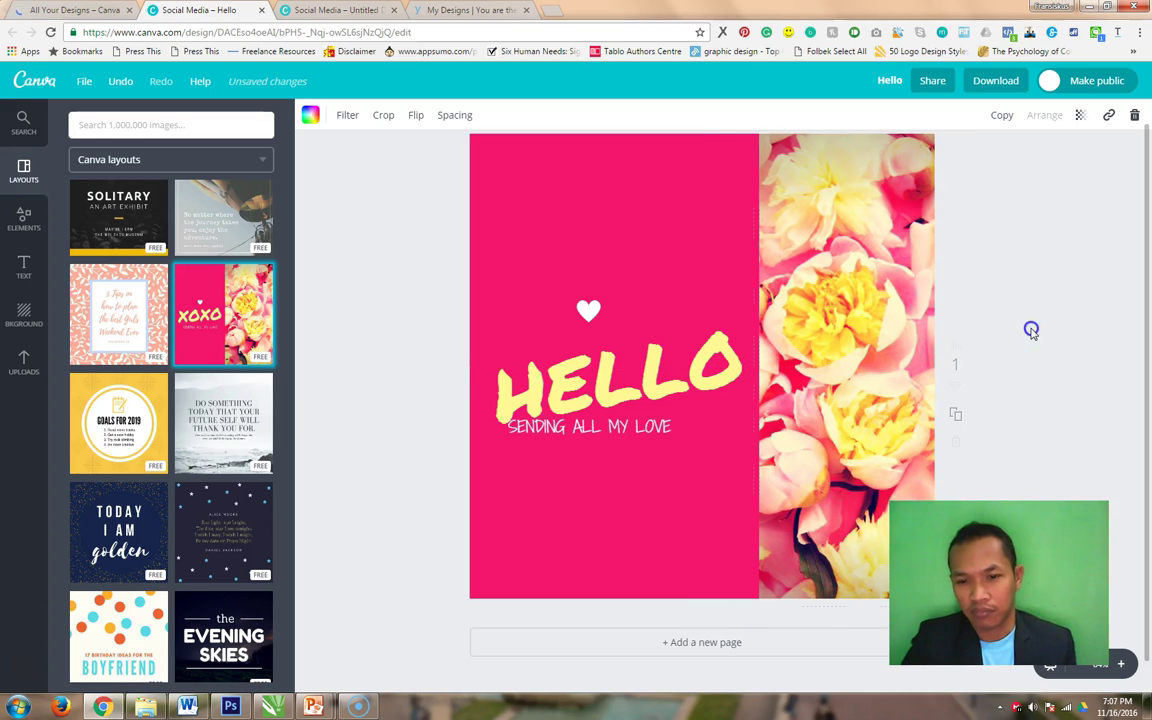
Move the SENDING ALL MY LOVE line just below the HELLO headline and replace its text with MY NAME IS plus the first name.
click(600, 430)
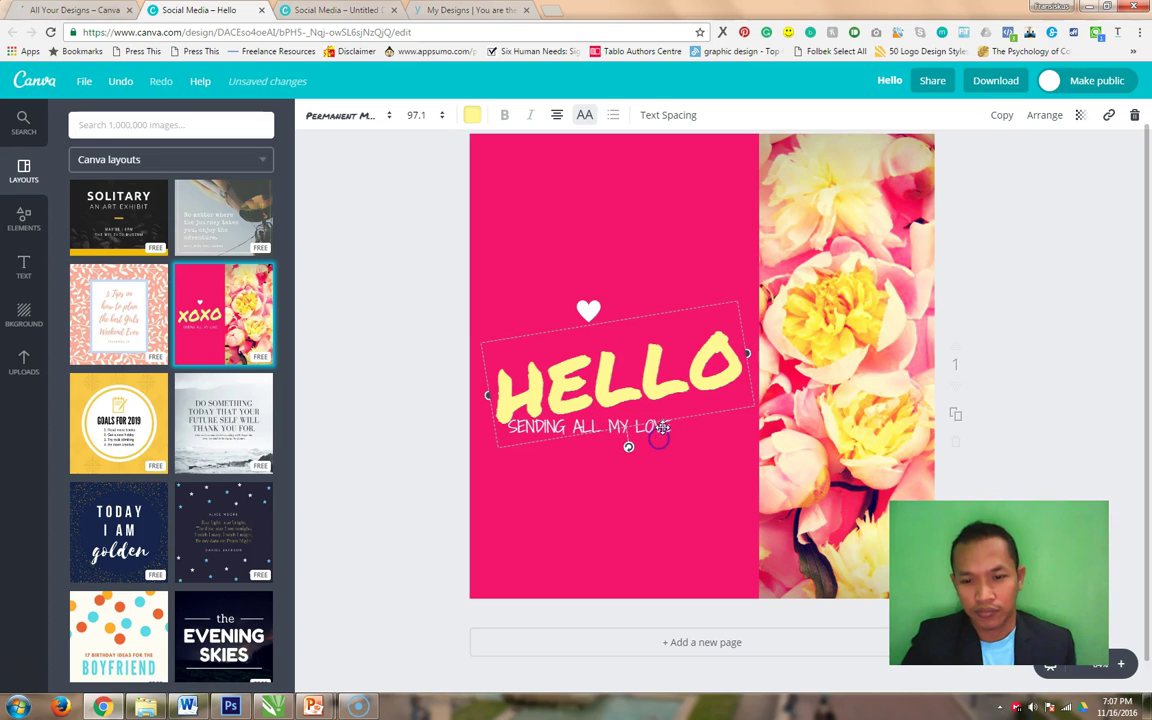
click(677, 540)
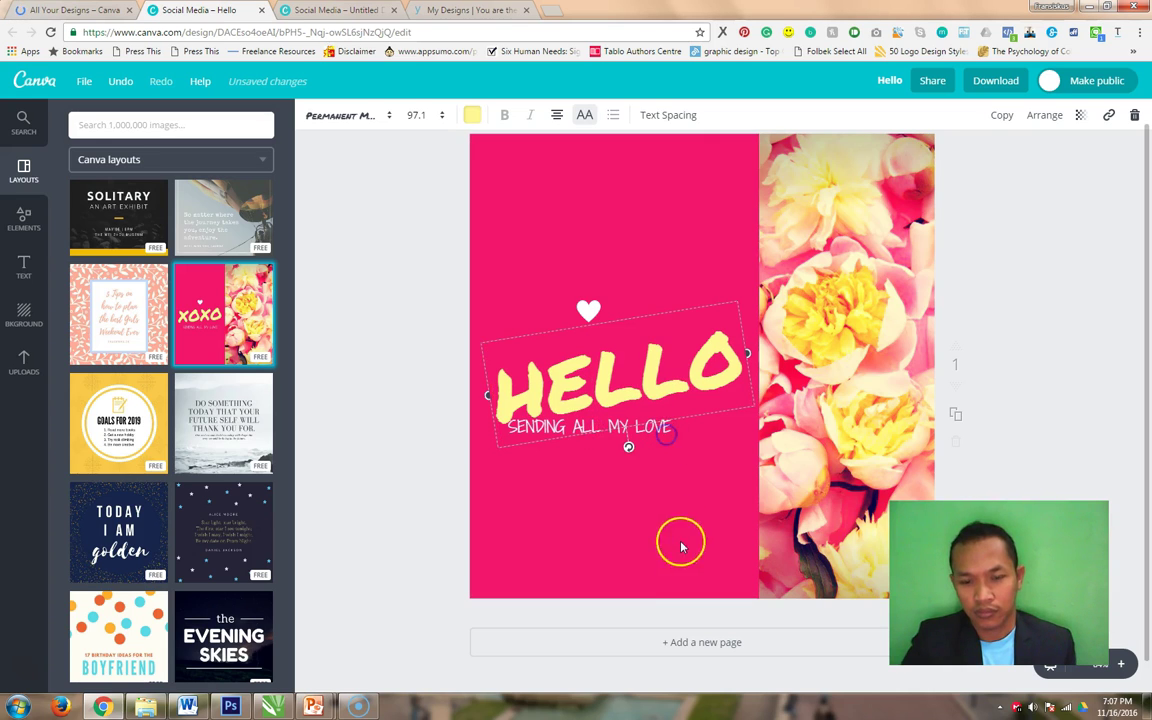
drag(667, 437, 690, 443)
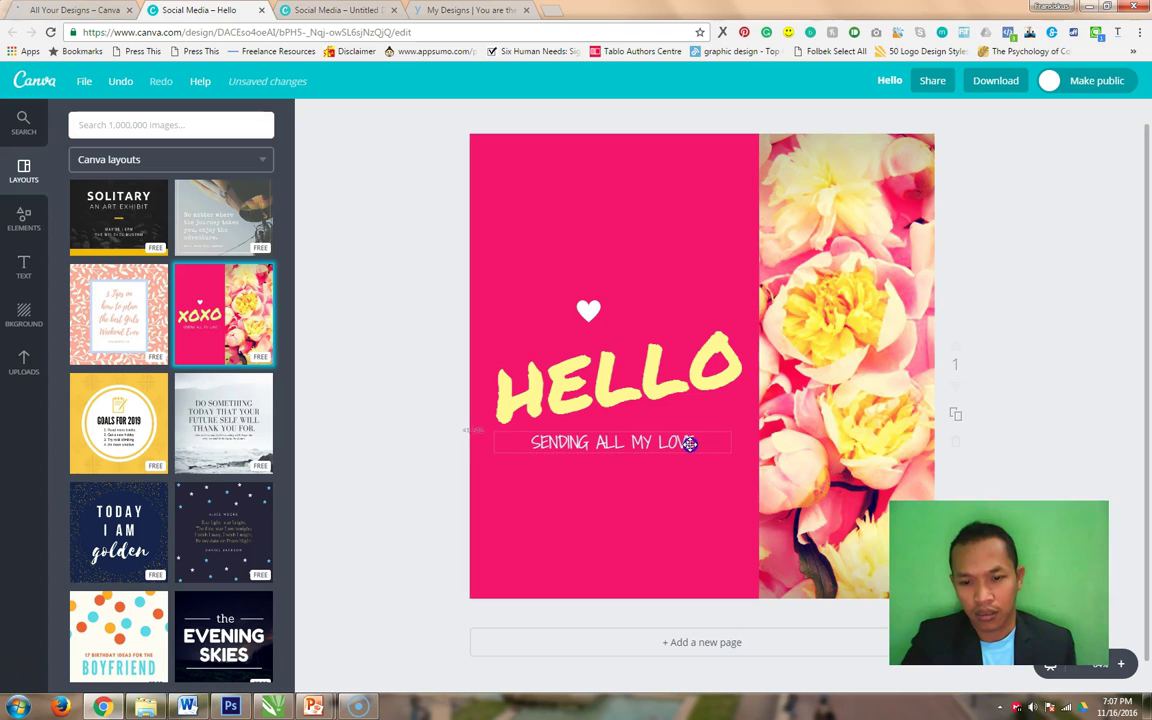
double_click(689, 443)
click(700, 442)
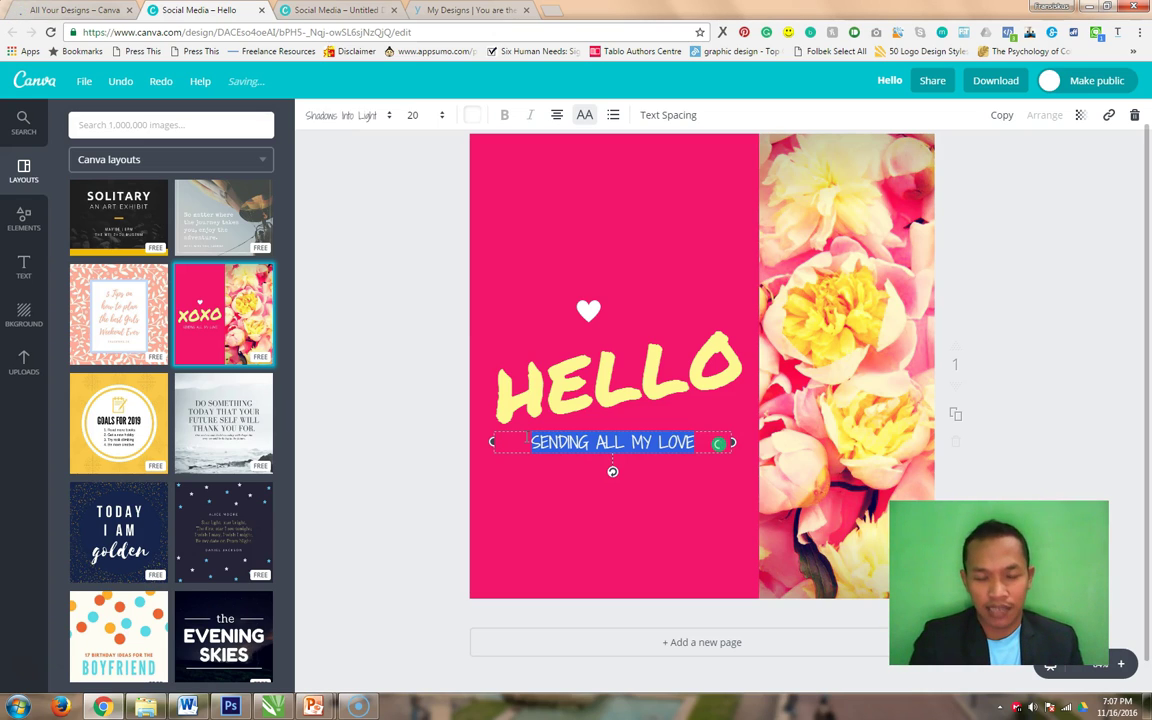
text(MY N)
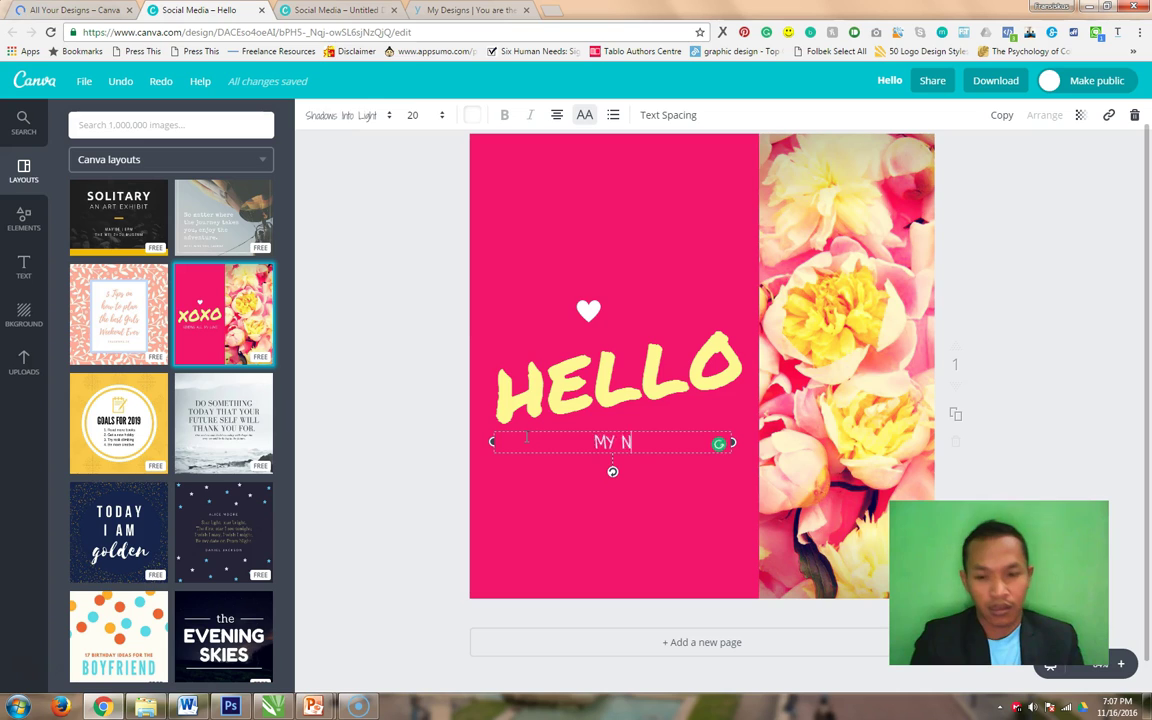
text(AME IS FRANS)
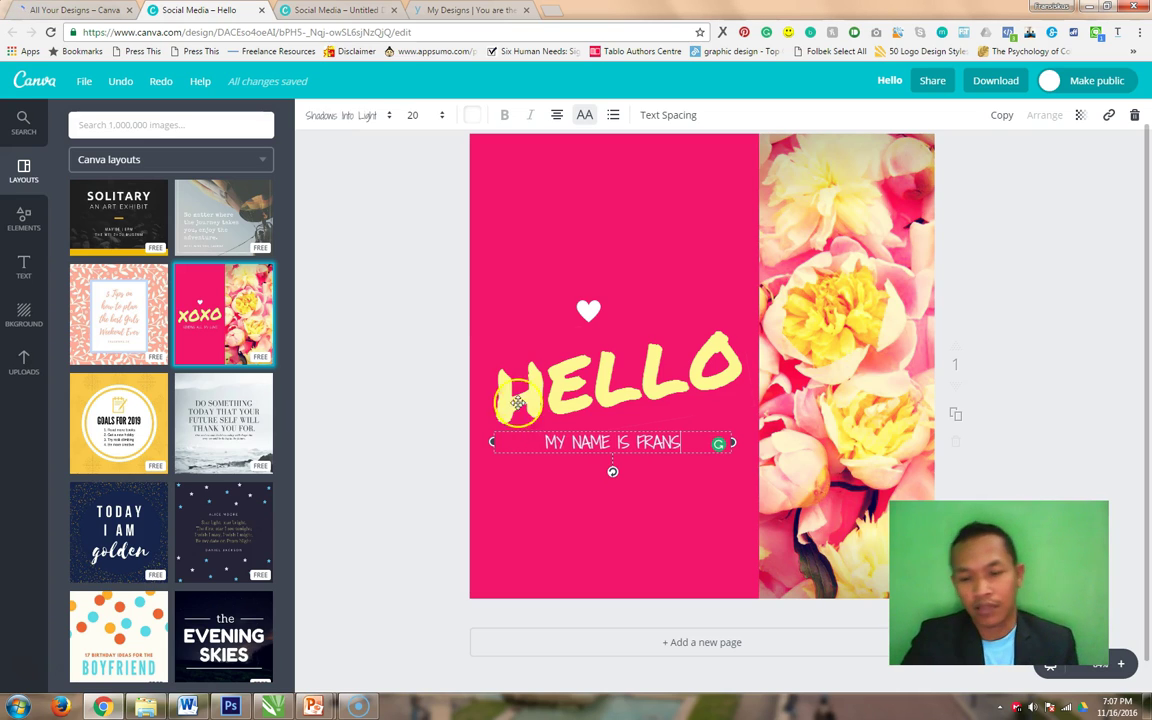
Enlarge the white heart and centre it above the HELLO headline, in line with the name line.
click(590, 311)
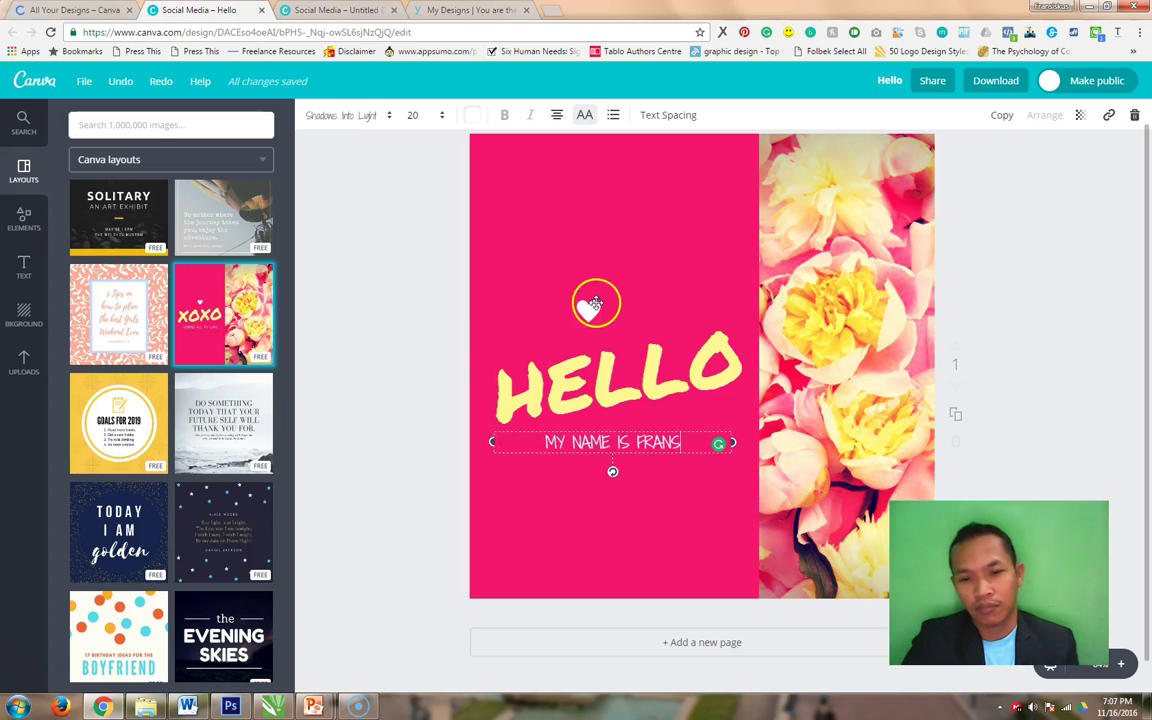
drag(630, 278, 627, 272)
drag(606, 318, 614, 308)
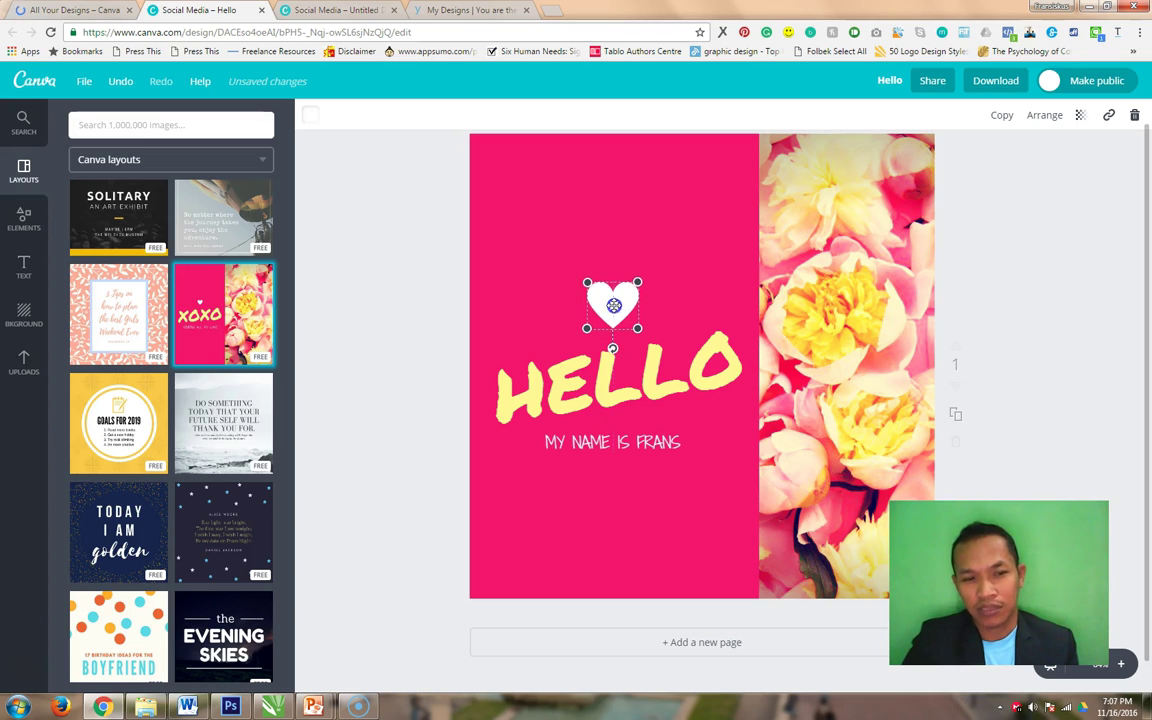
click(540, 185)
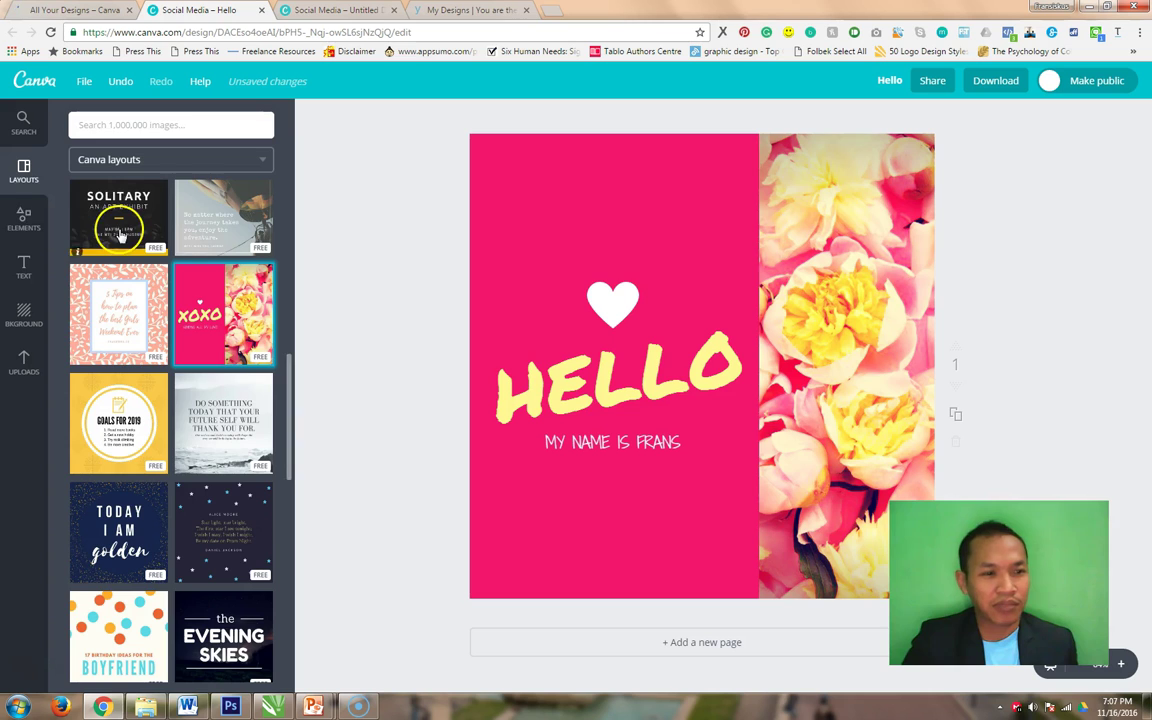
Look through the free illustrations in the elements library.
click(22, 218)
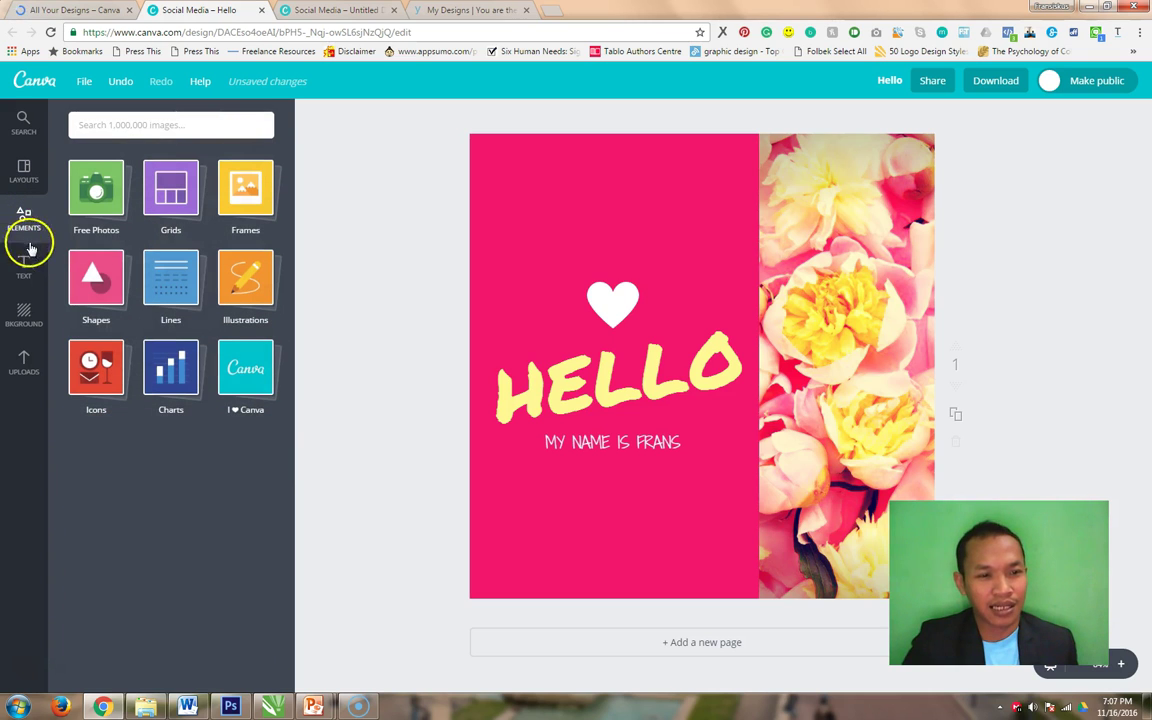
click(248, 289)
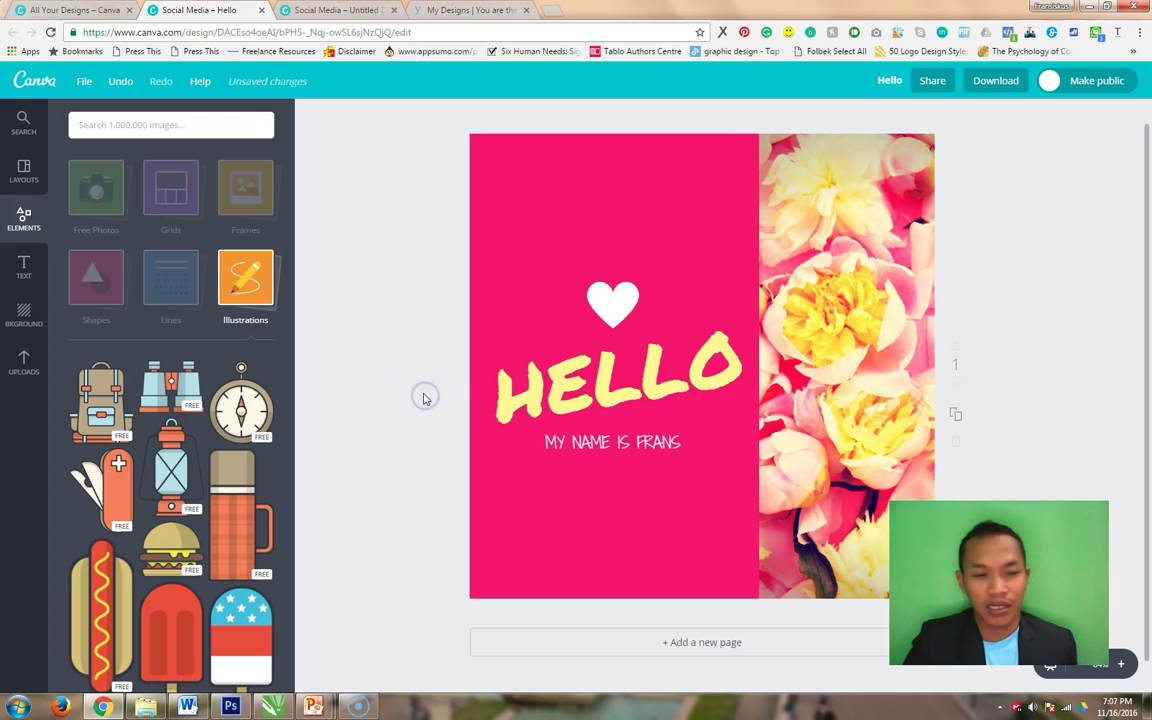
scroll(423, 399, down, 1)
scroll(250, 500, down, 4)
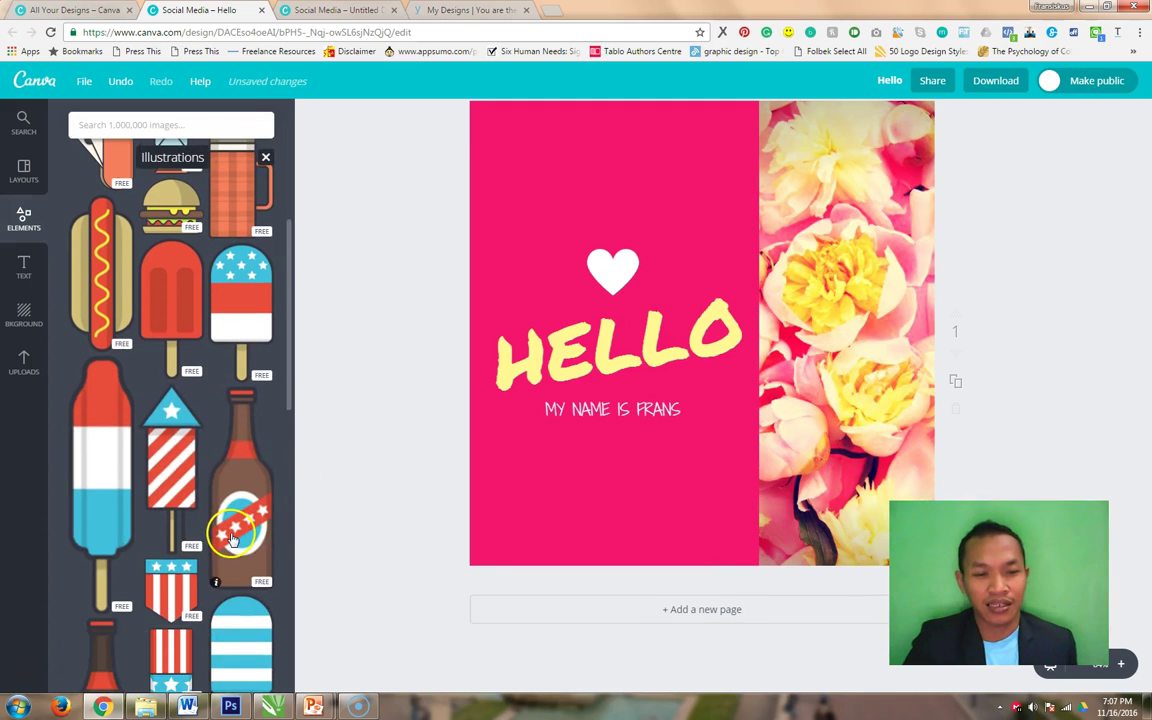
scroll(231, 540, down, 3)
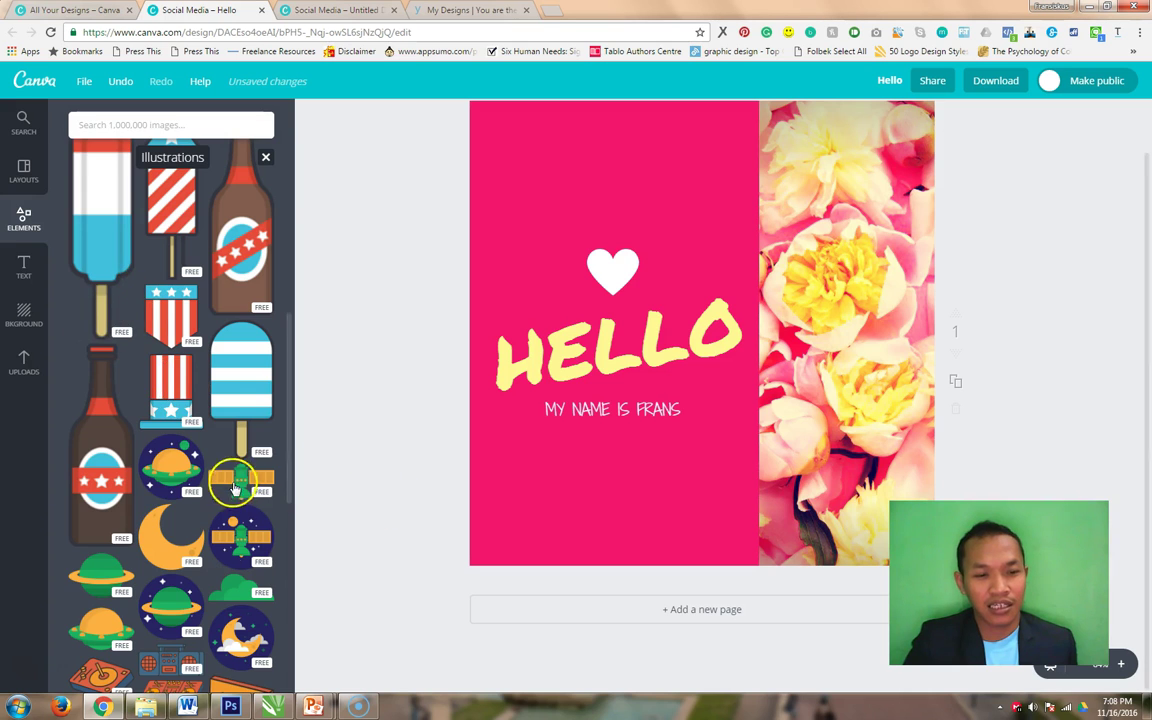
scroll(232, 520, down, 6)
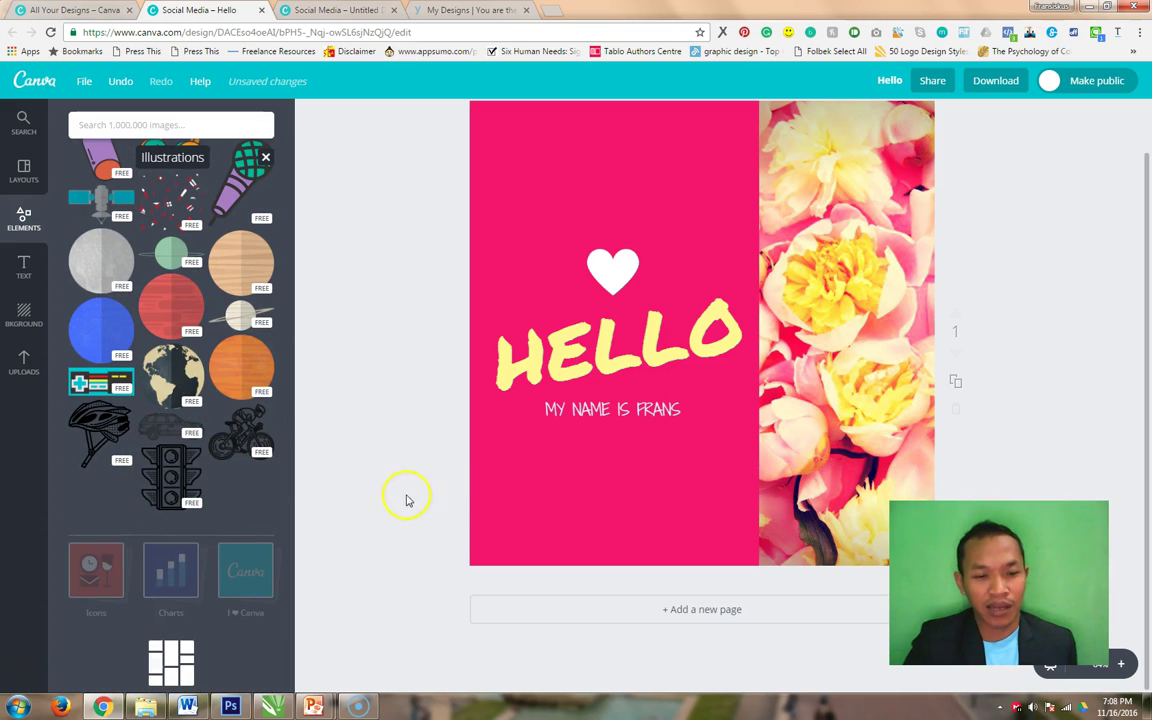
scroll(378, 428, up, 1)
scroll(265, 452, up, 3)
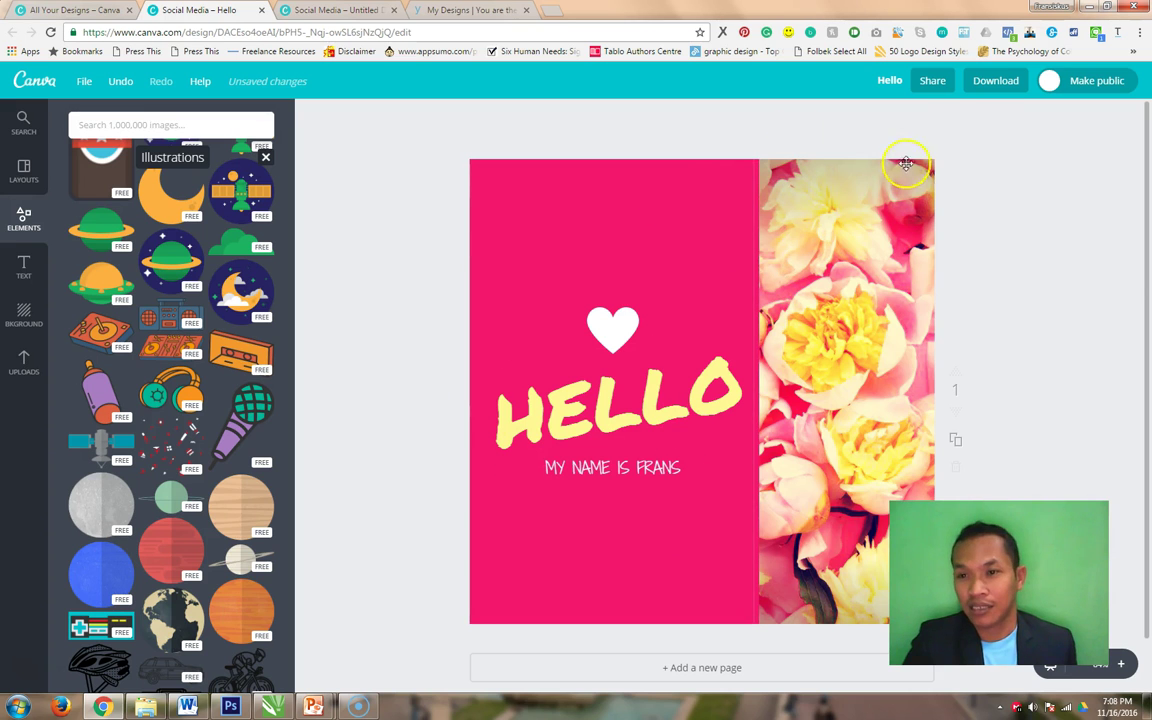
Download the finished design as a PNG file.
click(990, 82)
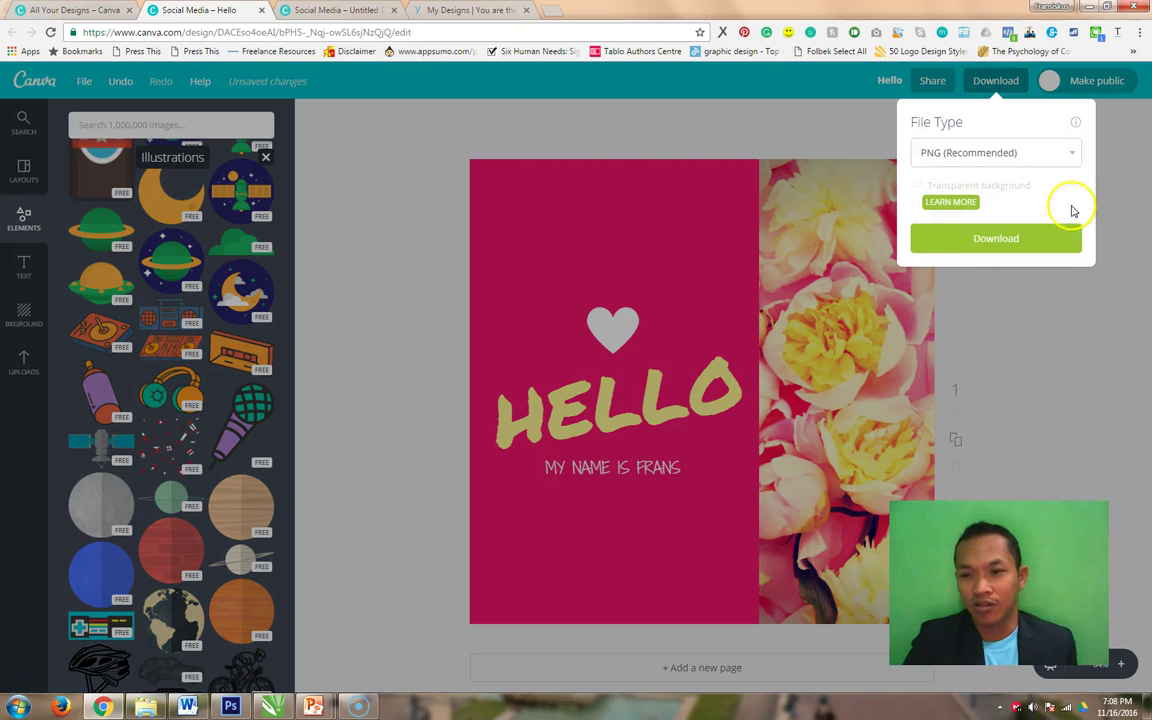
click(1022, 237)
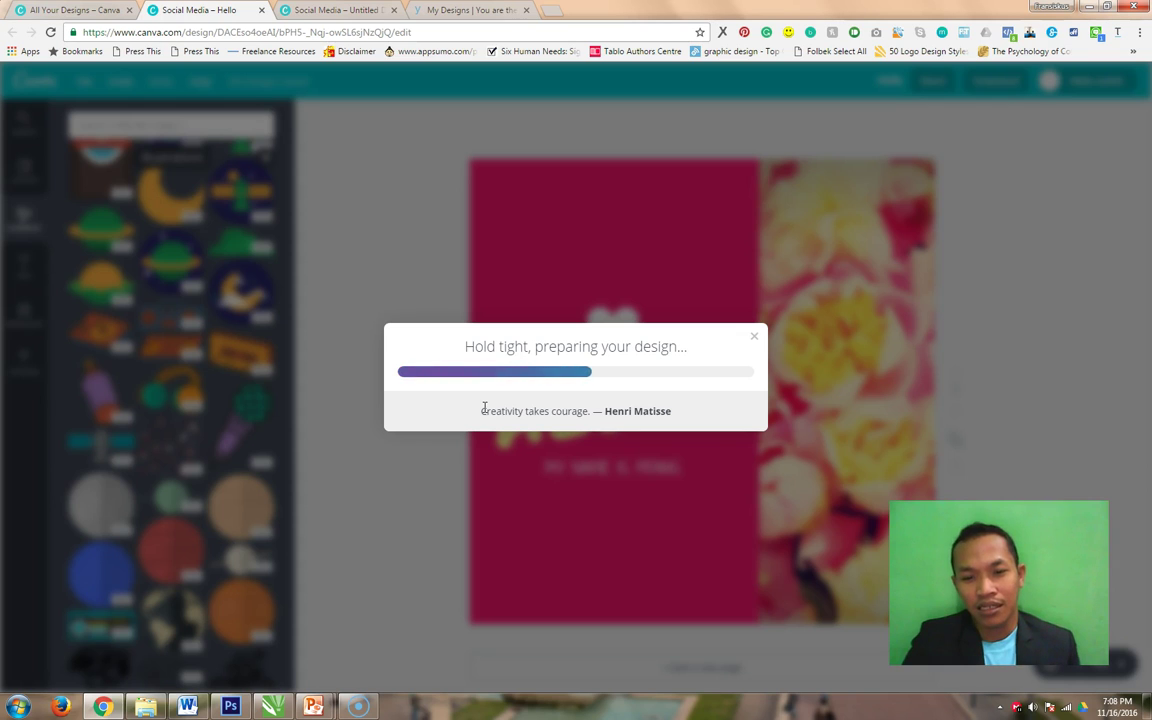
click(586, 398)
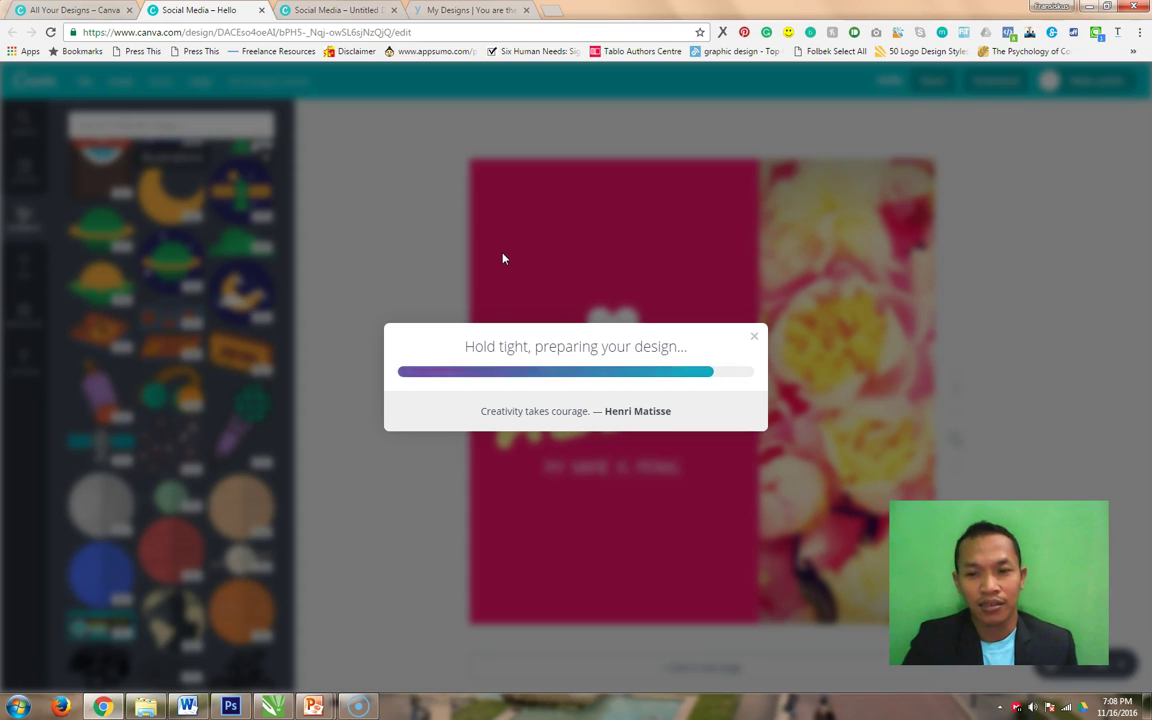
click(818, 239)
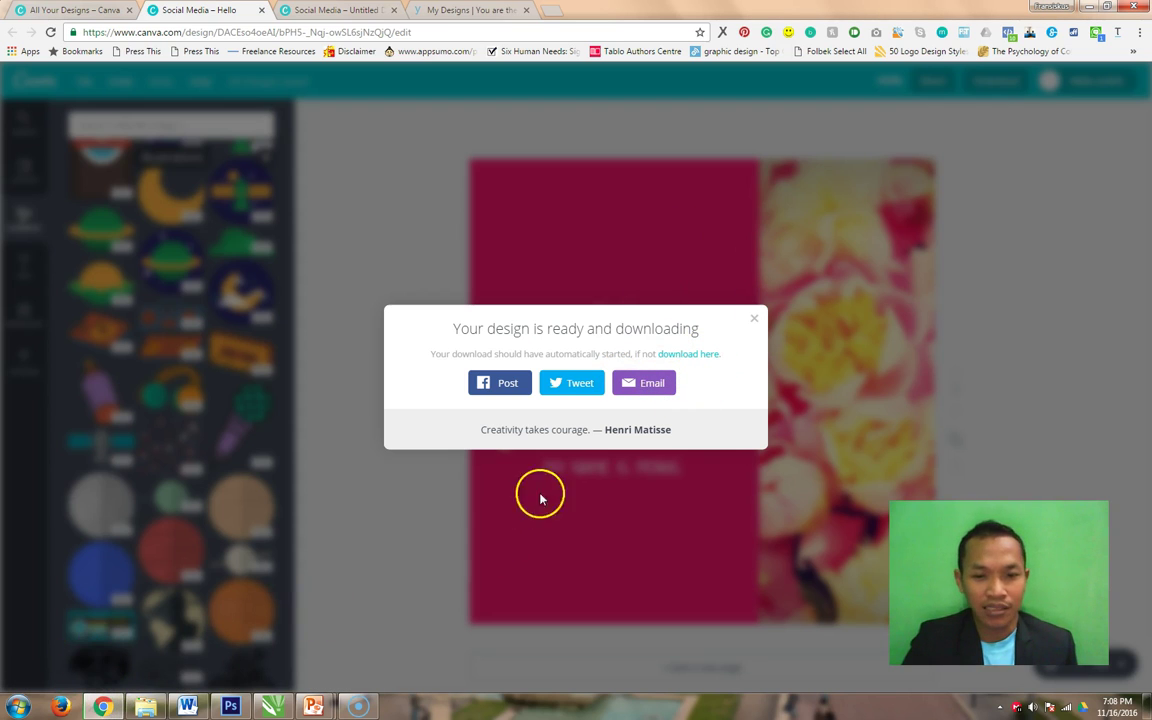
click(689, 357)
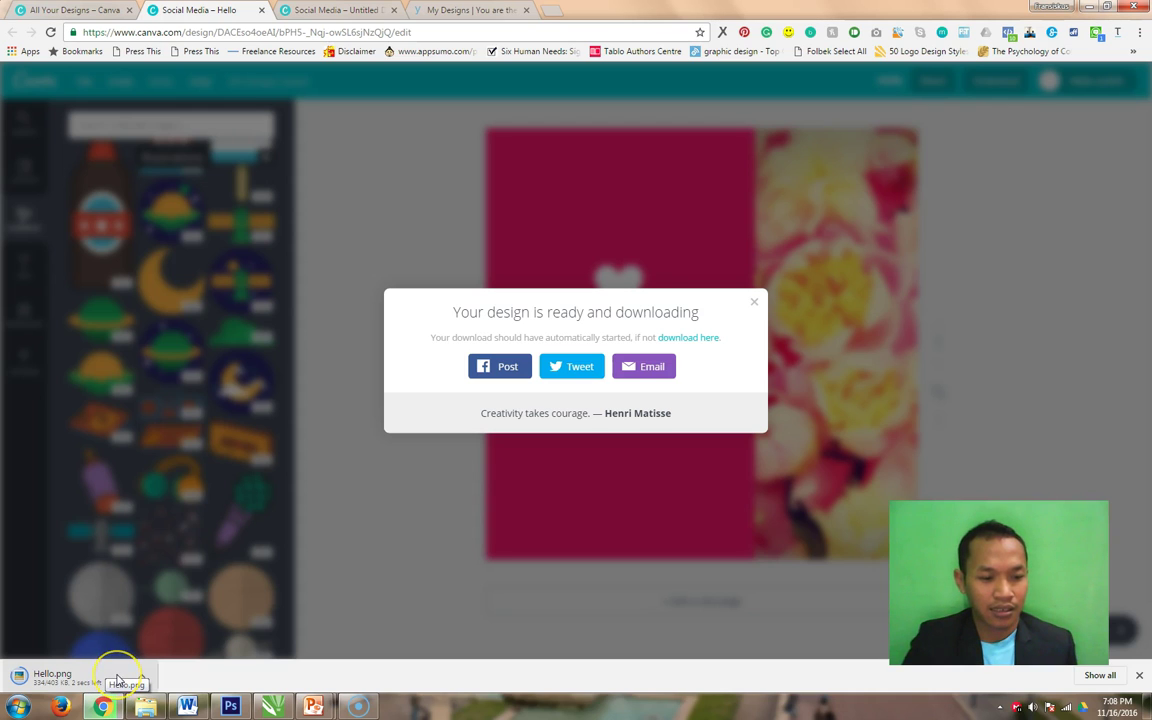
View the downloaded Hello.png at full size, and close both the image viewer and the download message.
click(117, 680)
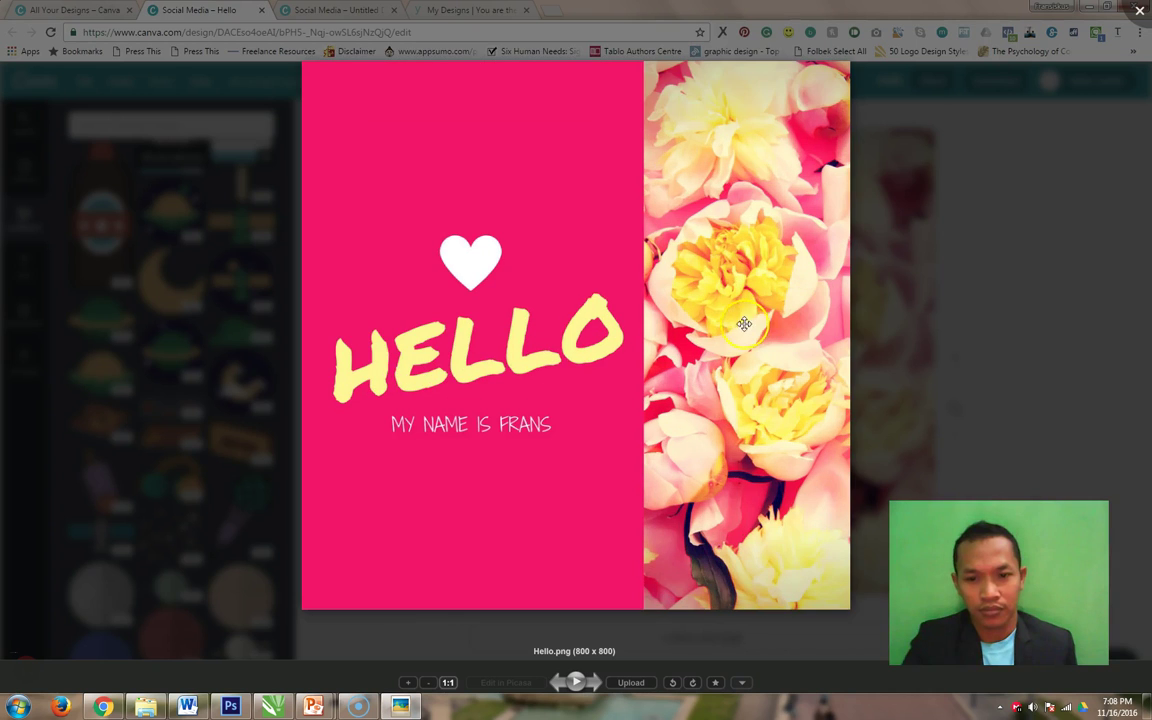
drag(524, 216, 567, 229)
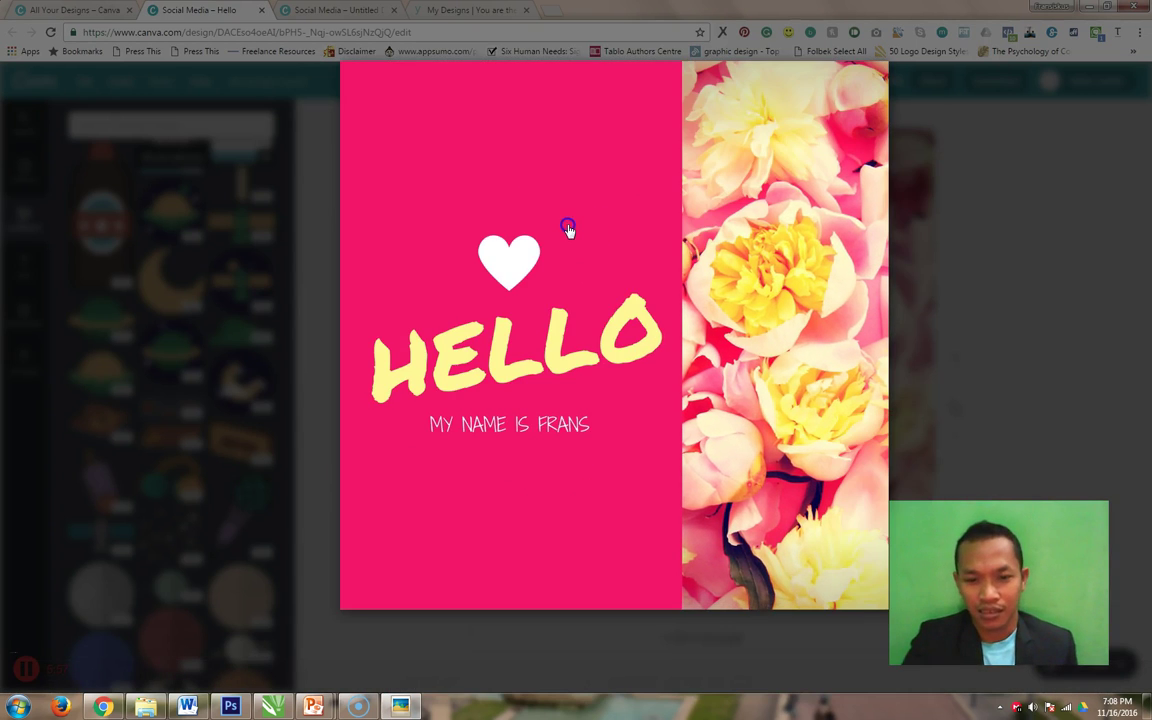
drag(653, 301, 591, 329)
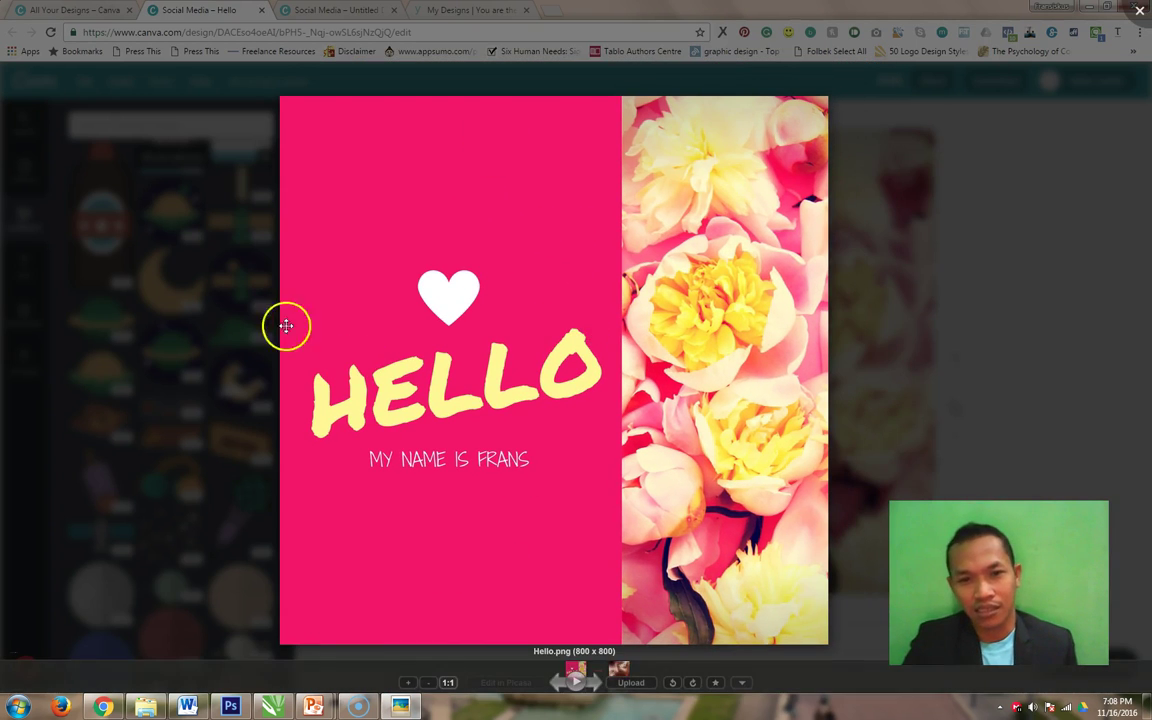
click(1137, 13)
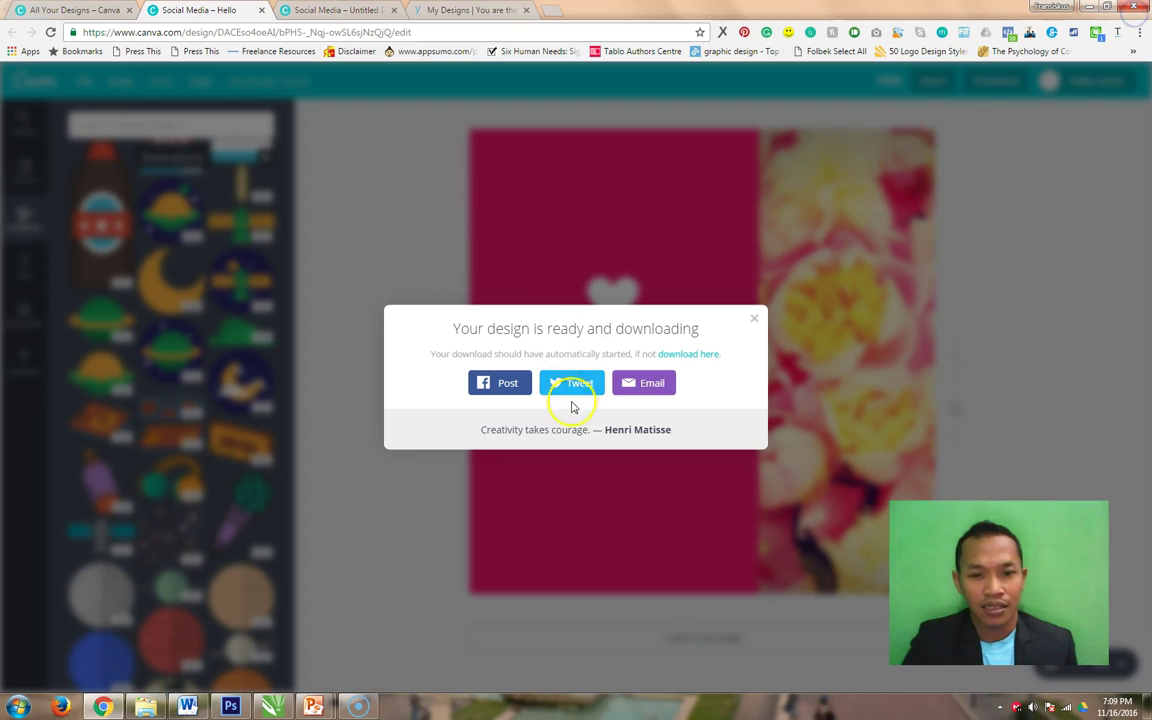
click(760, 322)
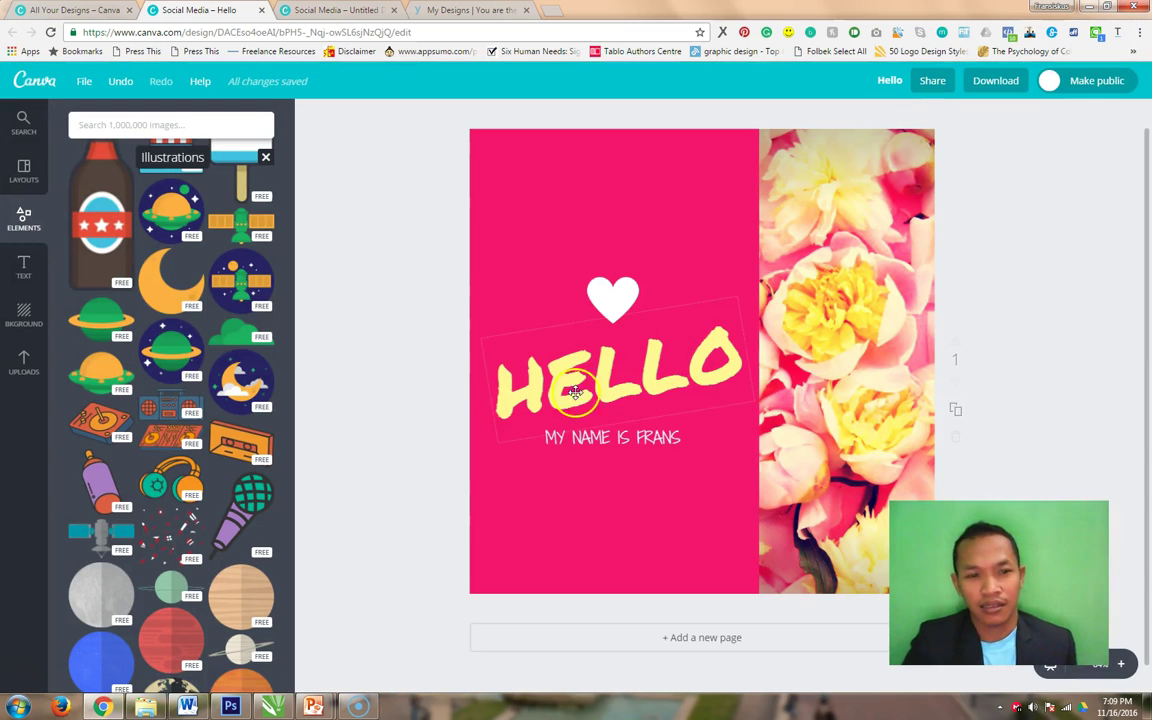
Return to the Canva layouts and browse the ready-made designs above the XOXO one.
click(22, 170)
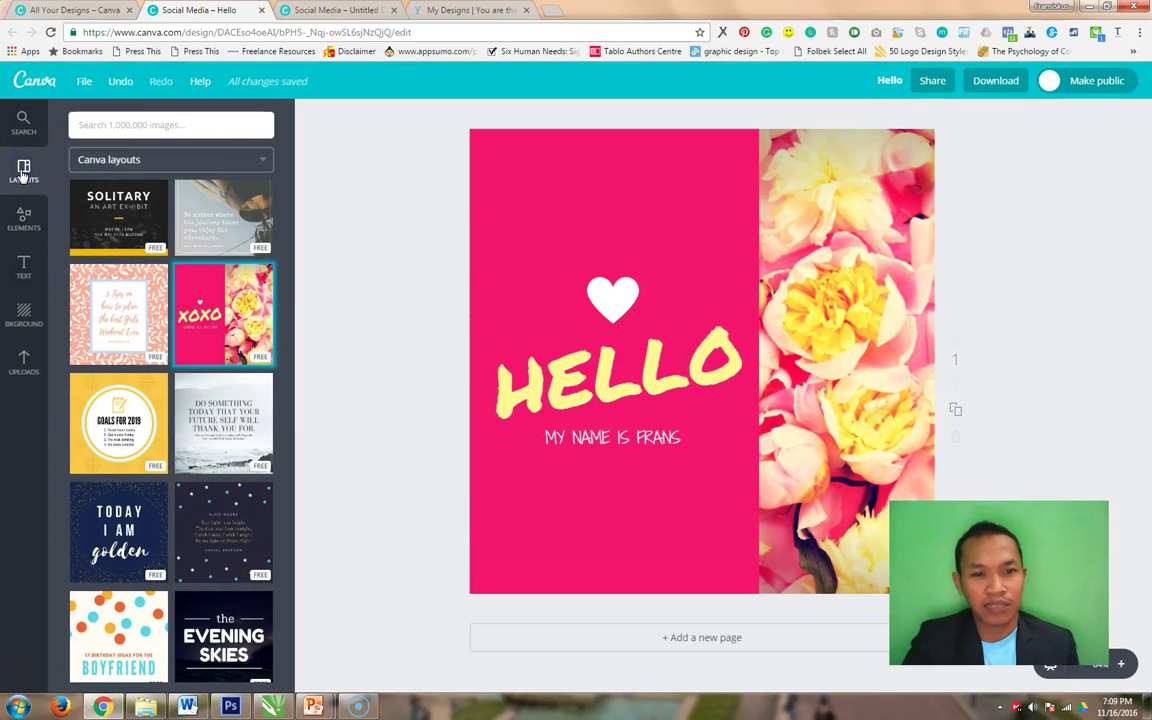
scroll(225, 395, up, 6)
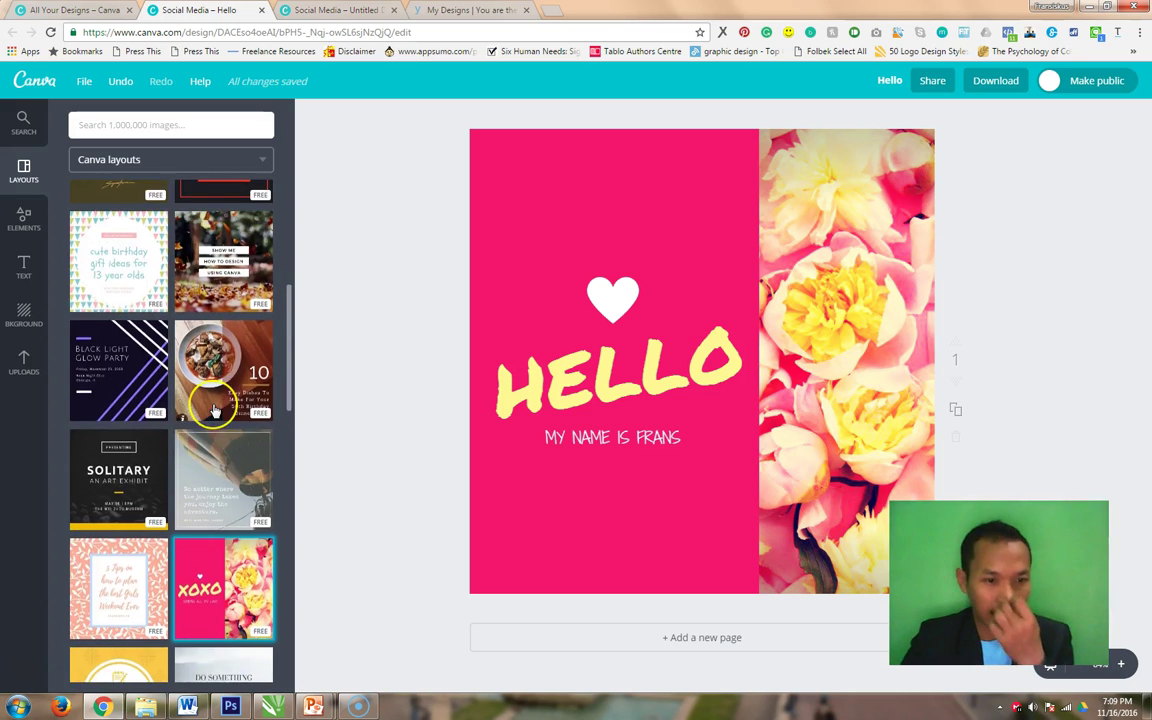